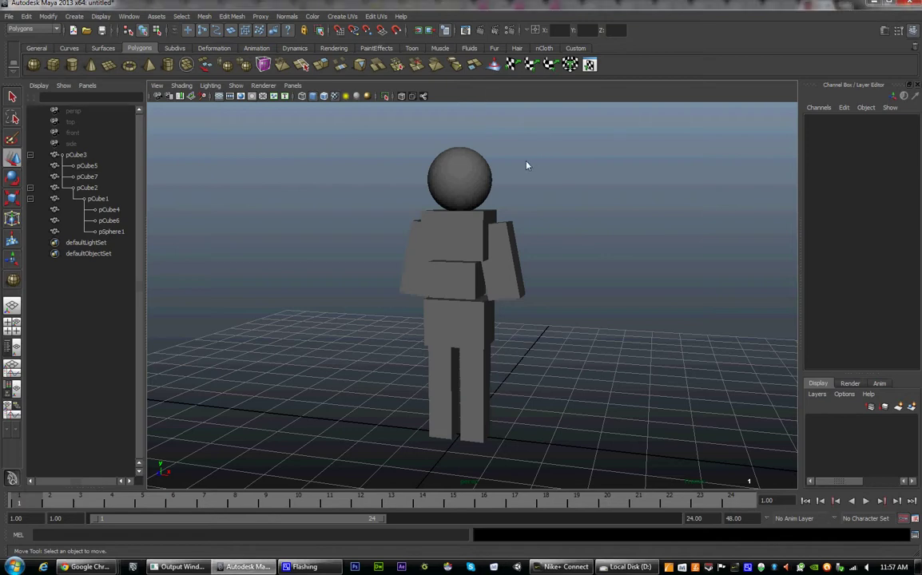
Examine how the character's arms, torso, pelvis and legs are parented by selecting the parts one after another
click(504, 265)
click(446, 250)
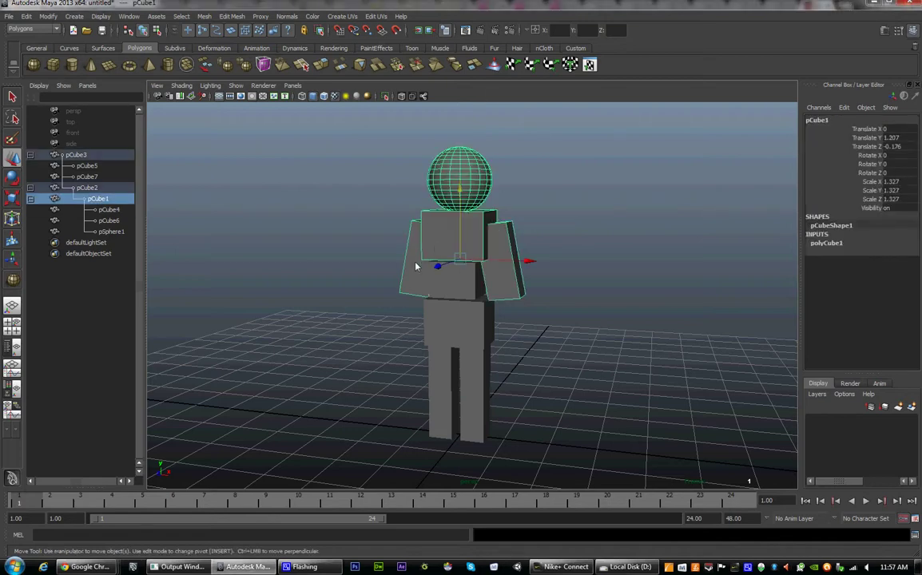
click(415, 265)
click(453, 288)
click(465, 322)
click(475, 374)
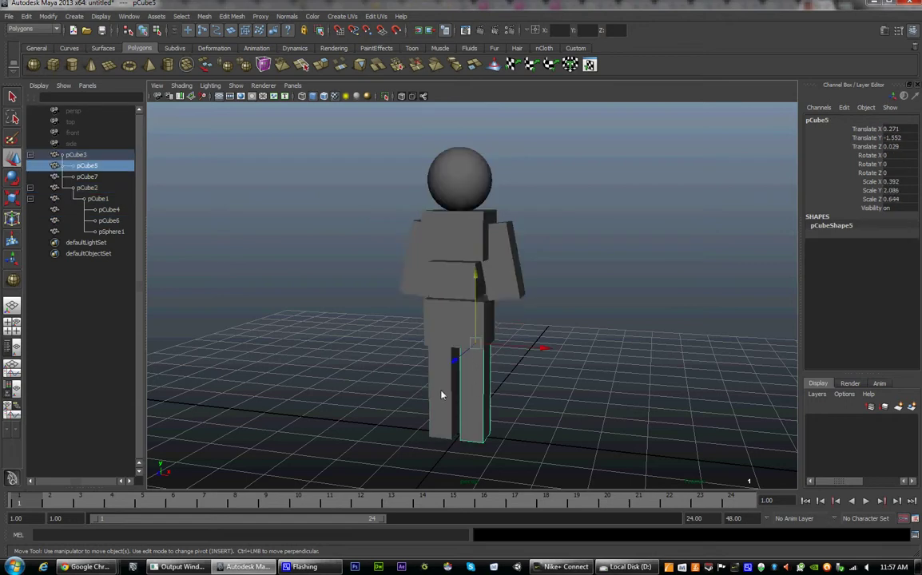
click(443, 394)
click(411, 283)
Try rotating one of the character's legs, undo the rotation, and leave nothing selected
click(482, 359)
key(e)
mouse_move(475, 343)
mouse_down()
mouse_move(467, 362)
mouse_move(461, 343)
mouse_move(465, 349)
mouse_up()
key(ctrl+z)
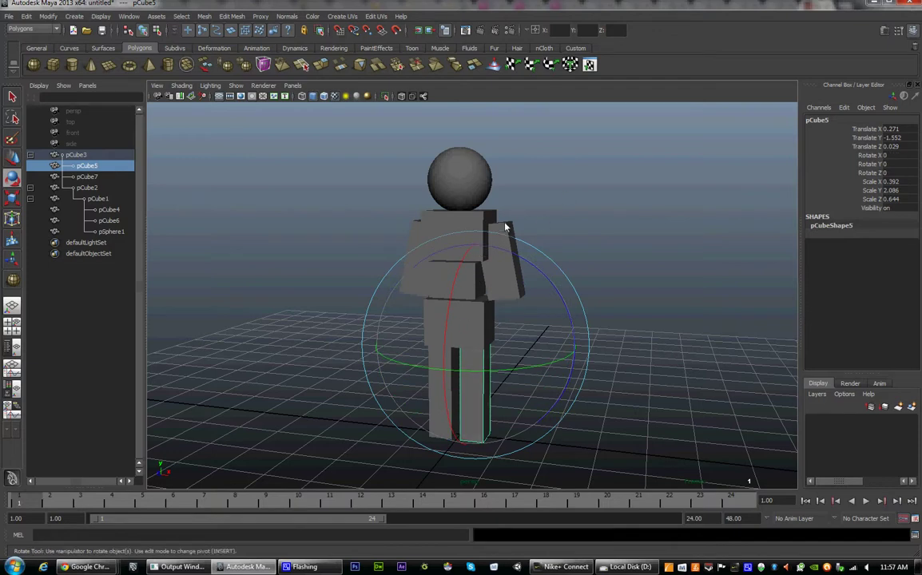
click(504, 236)
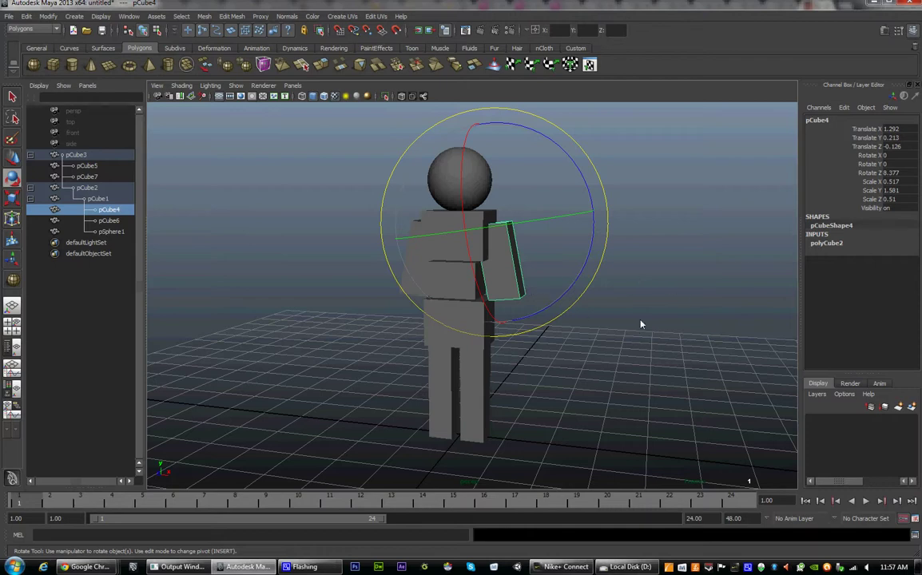
click(706, 284)
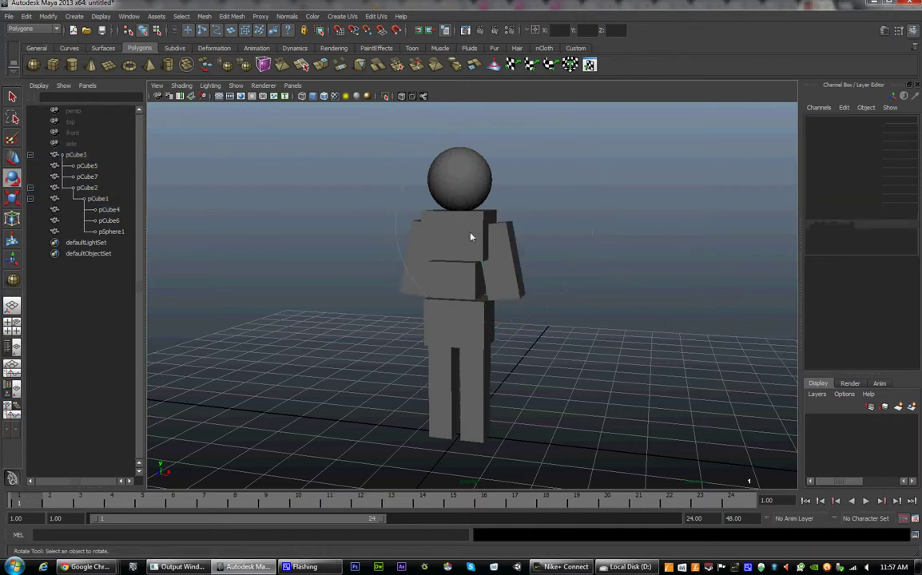
Create a polygon cube at the origin and scale it uniformly to about 22.63 so it encloses the character
click(52, 65)
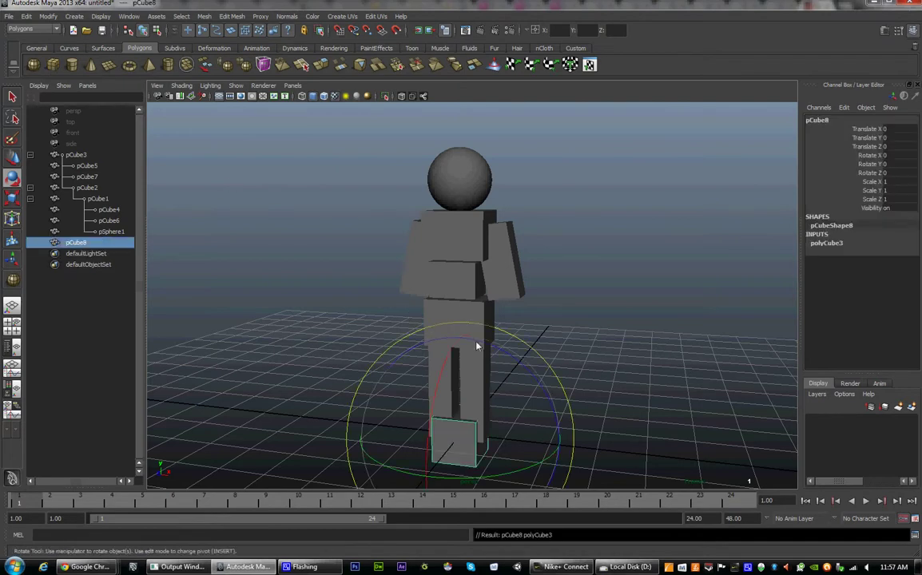
key(r)
drag(460, 435, 799, 413)
alt+right_drag(786, 410, 372, 268)
drag(473, 346, 625, 355)
Delete the large cube's top face and its two side faces nearest the camera to open up a room
right_drag(592, 306, 594, 337)
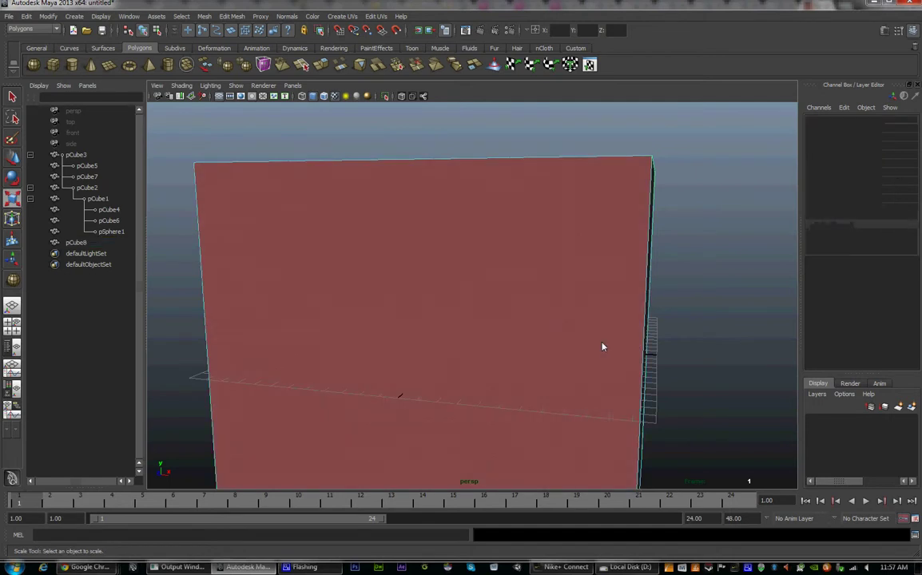
click(614, 323)
alt+drag(648, 356, 613, 381)
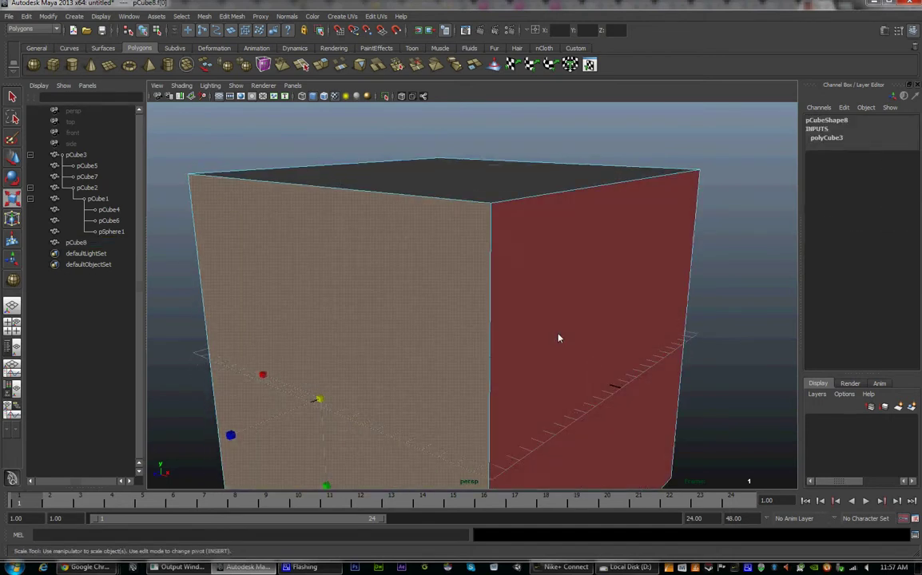
shift+click(557, 337)
shift+click(470, 178)
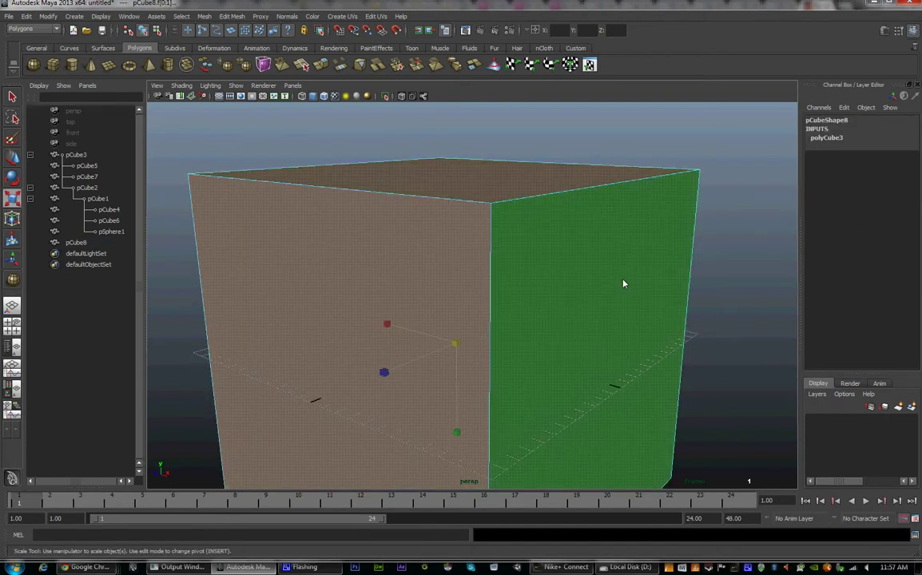
key(Delete)
Return the open cube to object mode and raise it to about 11.357 in Y so its floor meets the grid
right_drag(579, 294, 614, 284)
click(559, 334)
key(w)
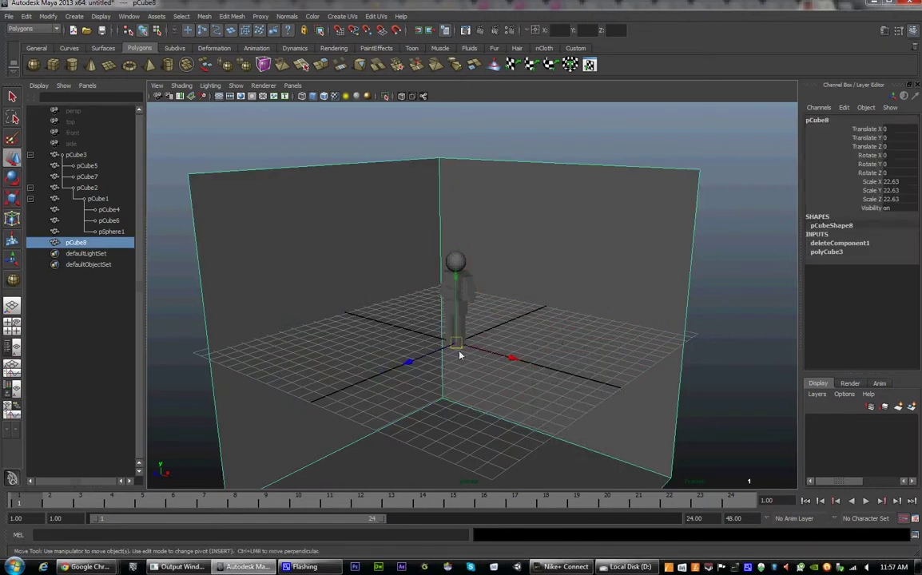
drag(457, 283, 442, 100)
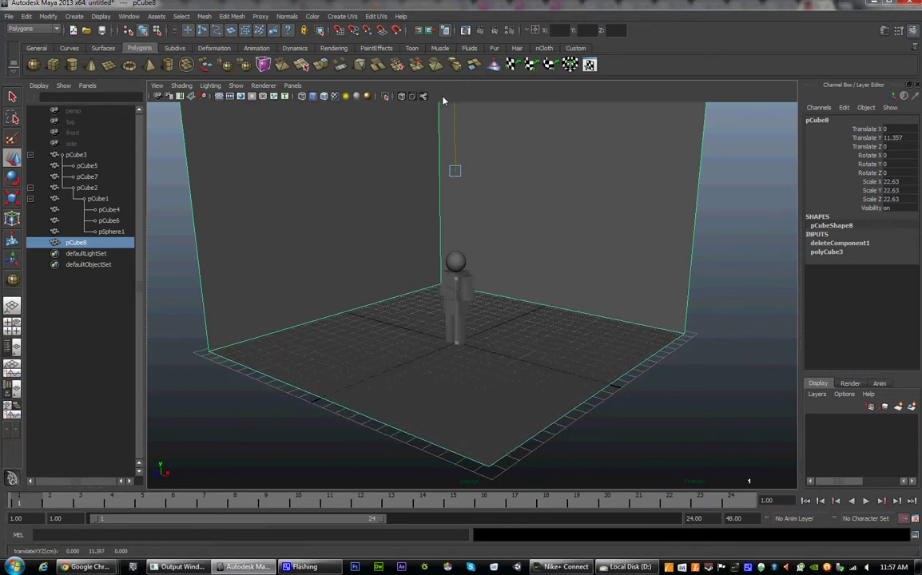
Frame the character in the room and switch to the layout with Hypershade beside the perspective view, enlarging Hypershade
alt+drag(491, 276, 545, 261)
scroll(535, 374, up, 5)
alt+drag(534, 374, 460, 335)
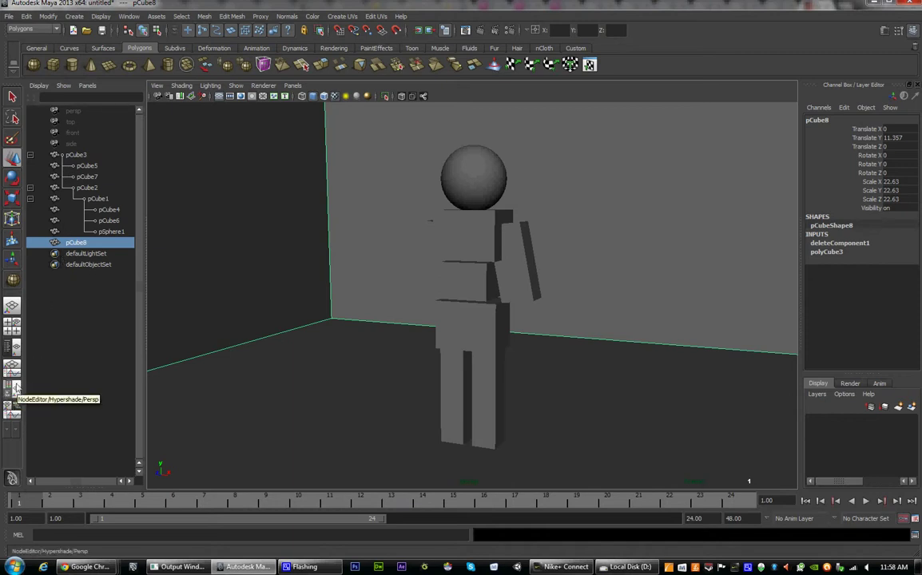
click(13, 406)
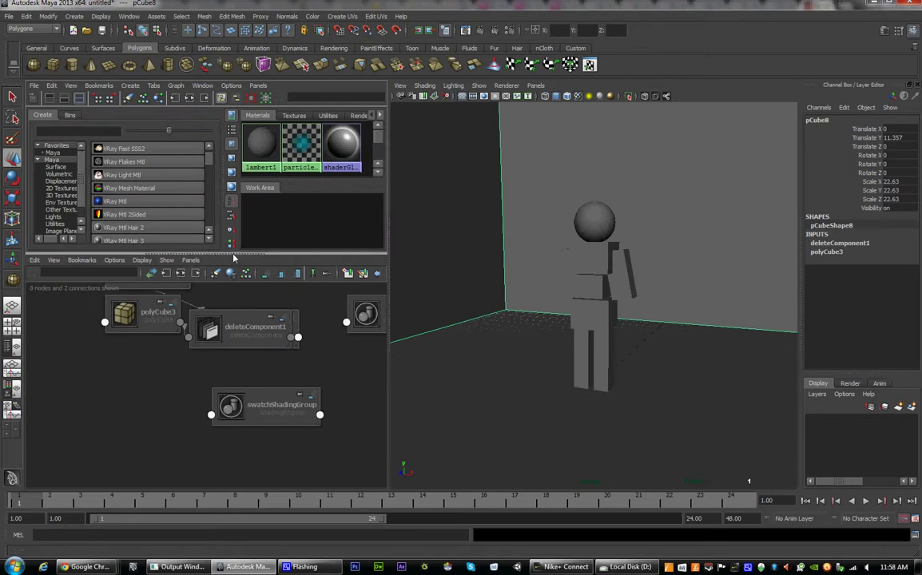
drag(234, 257, 250, 480)
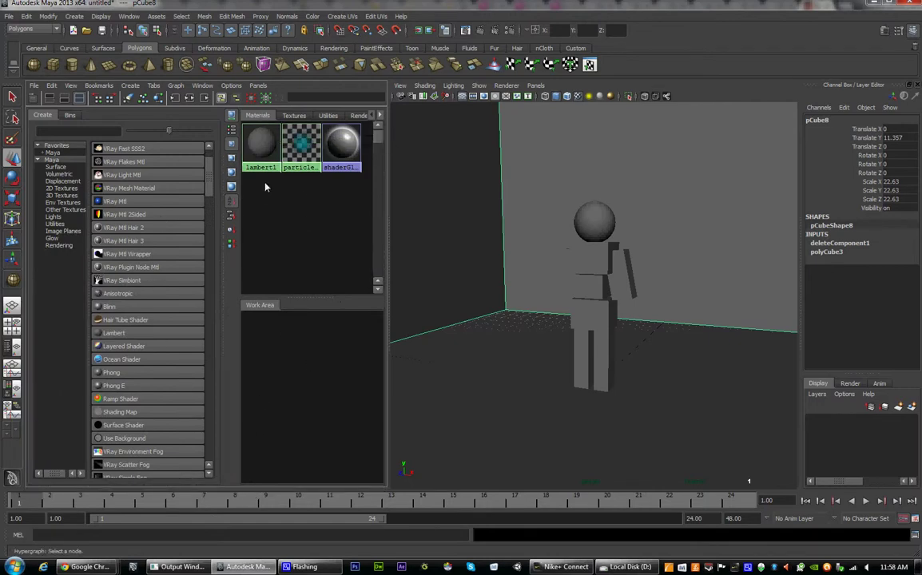
Examine the scene's default materials and the head and torso in the perspective view
click(301, 143)
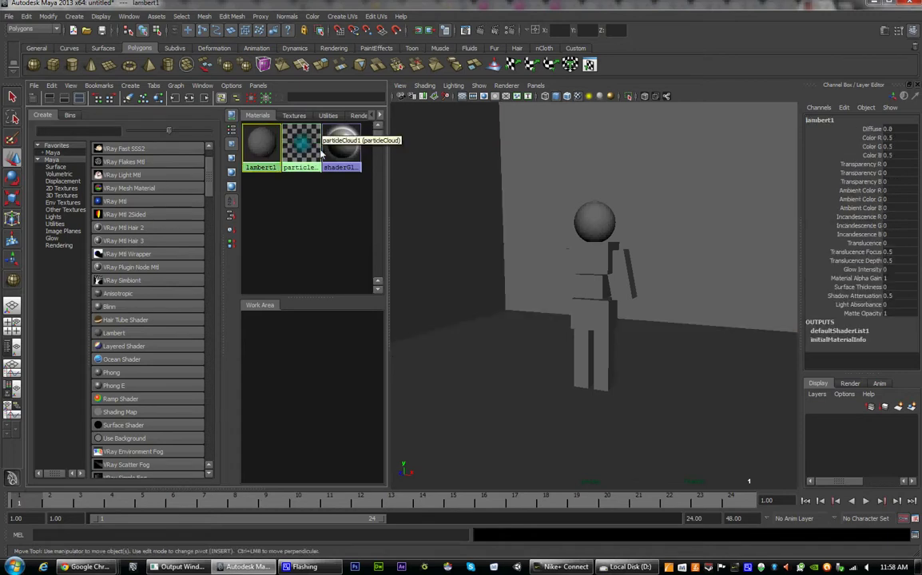
click(346, 150)
click(260, 151)
click(302, 150)
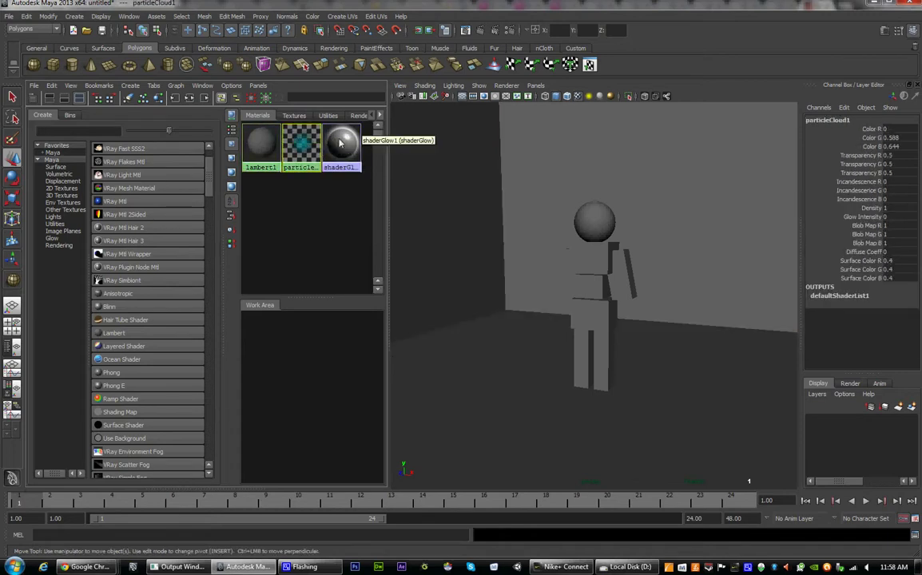
click(344, 151)
click(262, 153)
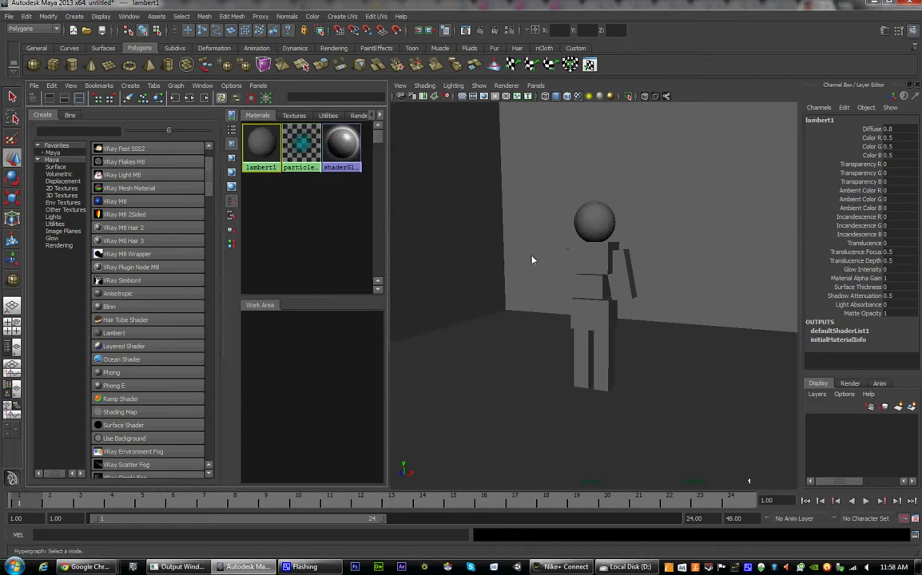
click(589, 221)
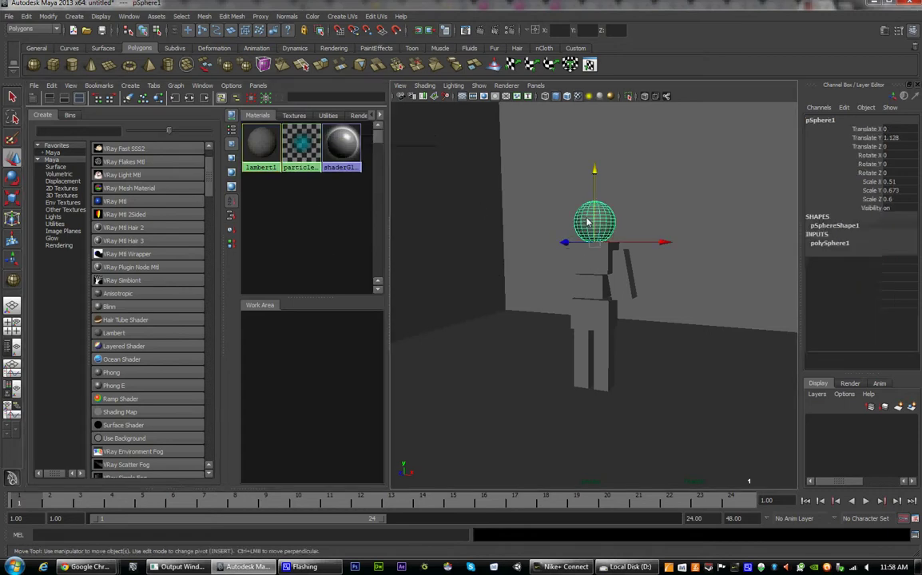
shift+click(616, 280)
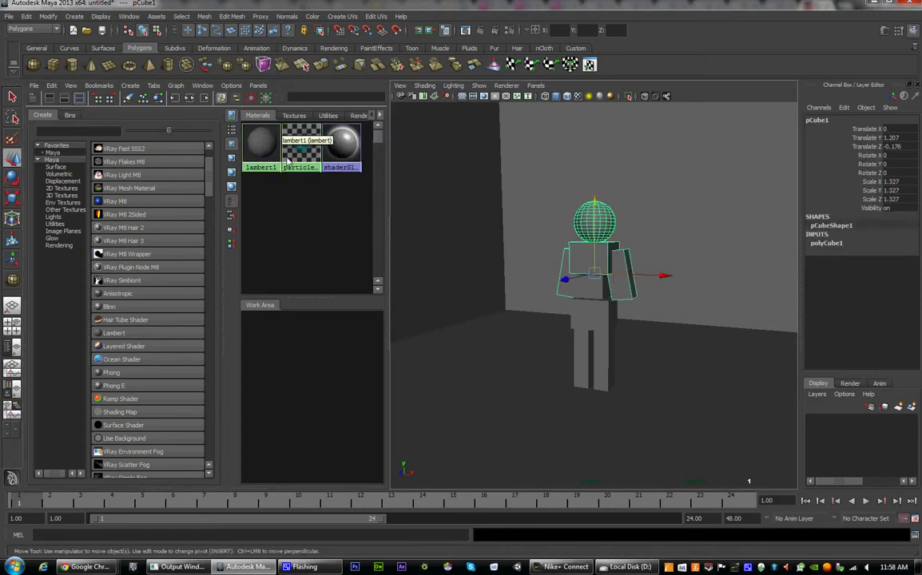
click(300, 257)
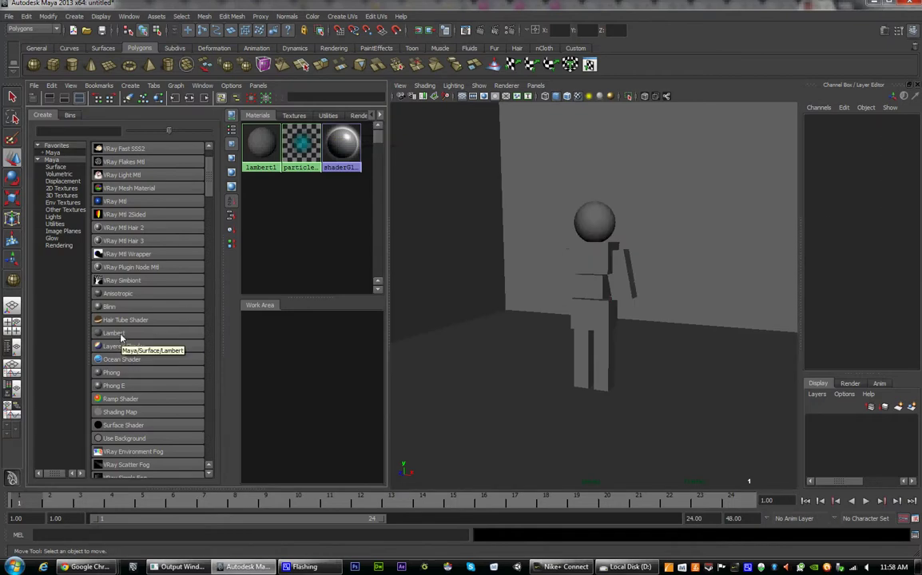
Create three new Lambert materials in Hypershade
drag(210, 184, 215, 209)
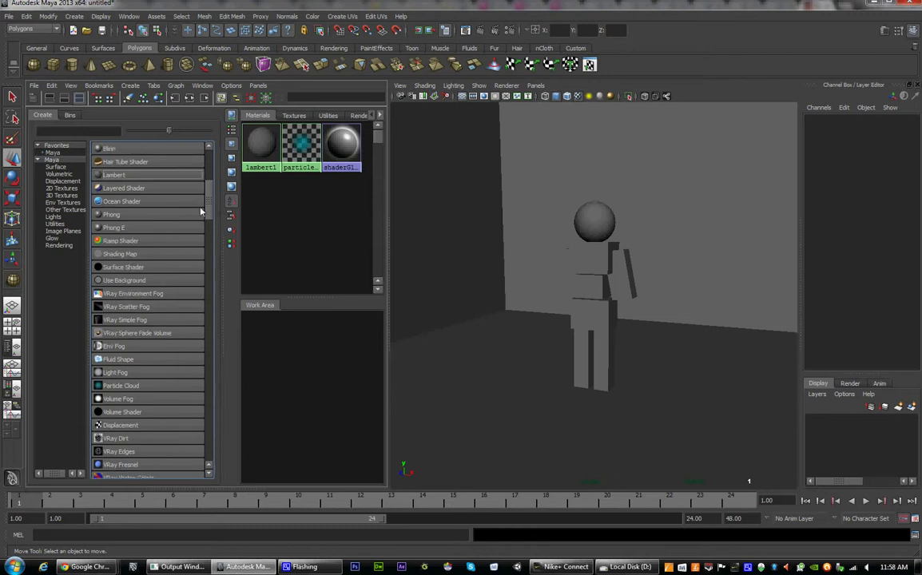
click(112, 176)
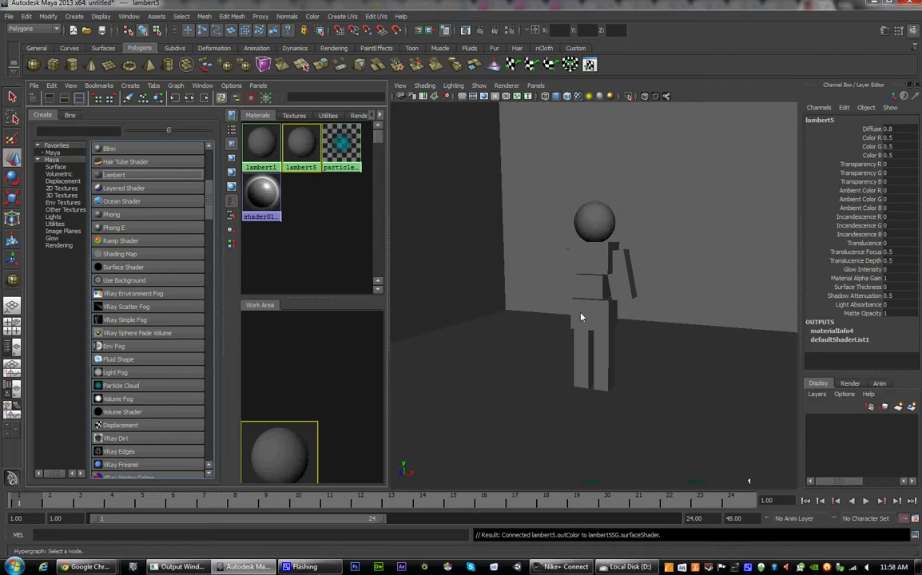
click(117, 176)
click(117, 175)
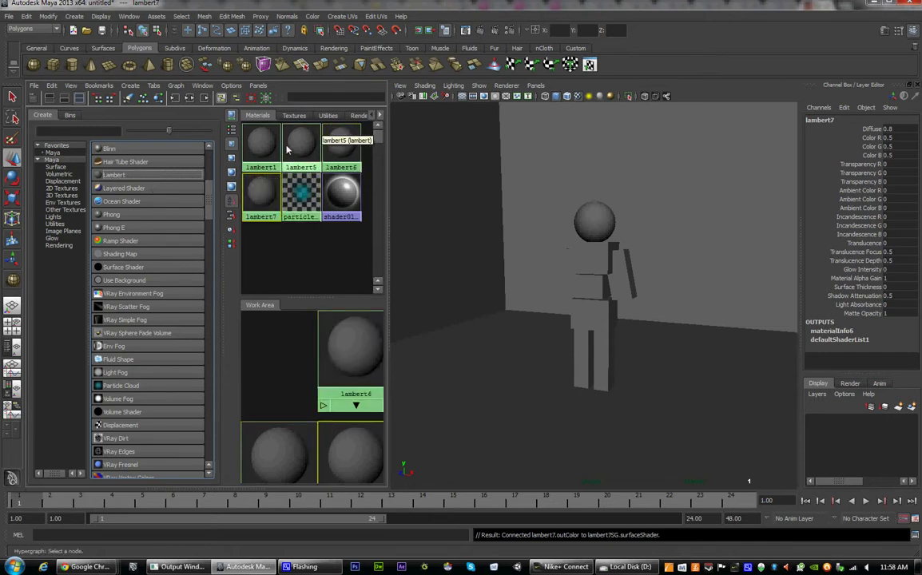
Compare the attributes of lambert1 and the three new Lambert materials
click(261, 148)
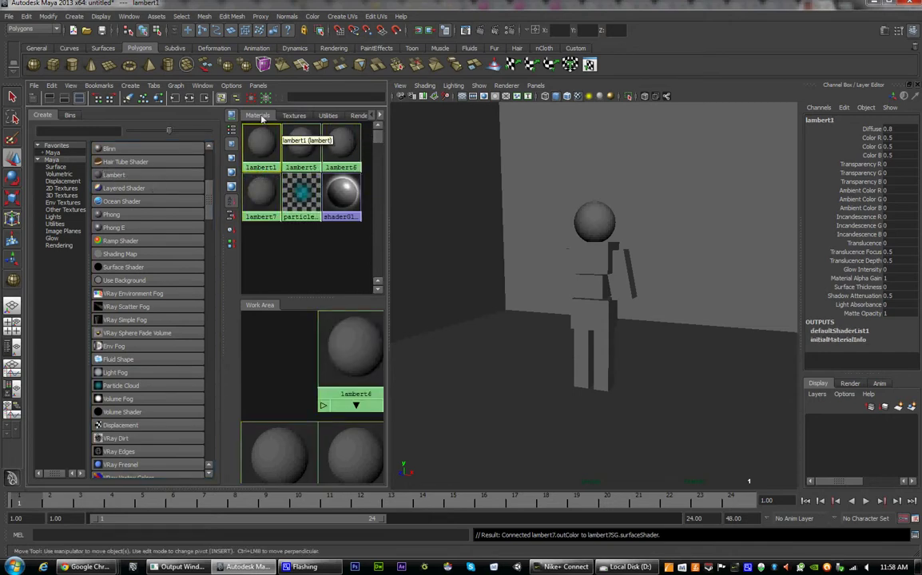
click(304, 145)
click(341, 145)
click(255, 198)
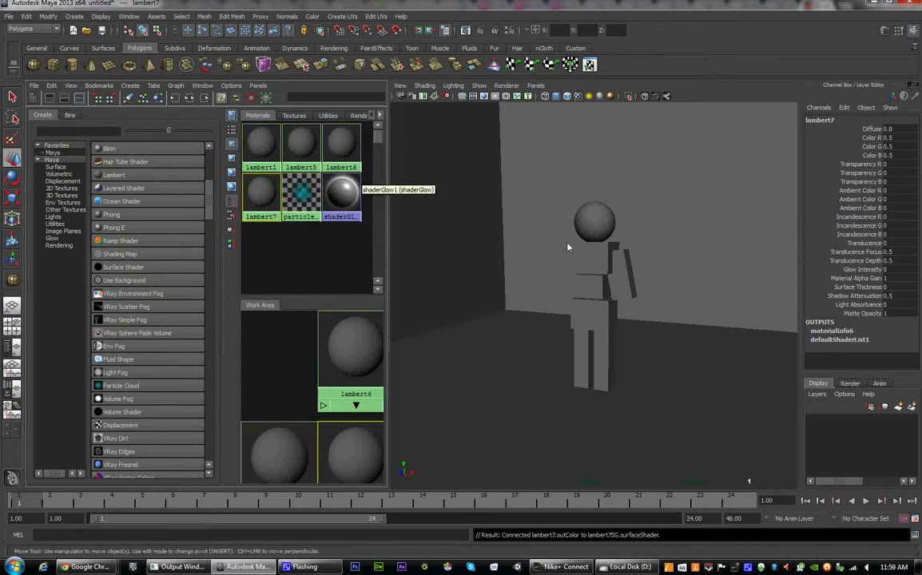
click(304, 149)
click(342, 150)
click(263, 210)
click(305, 152)
click(344, 159)
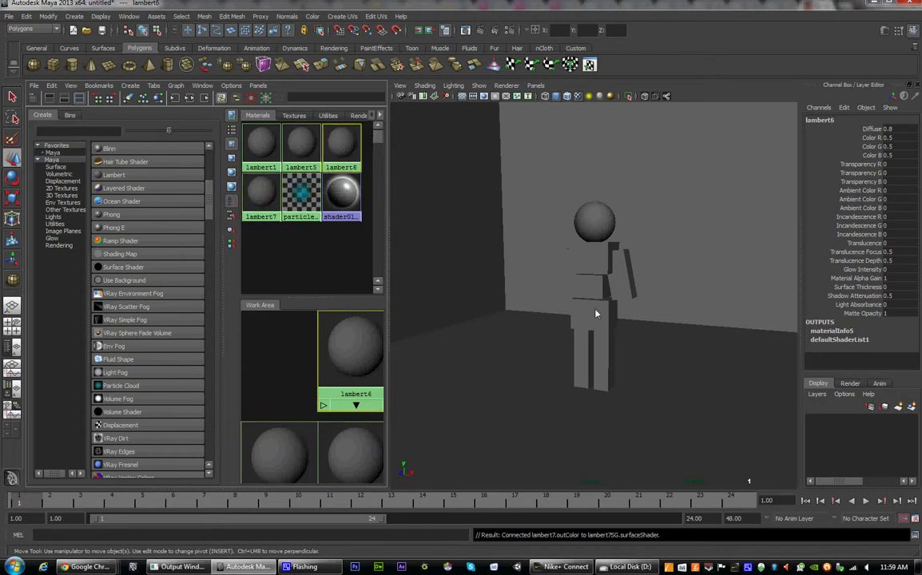
Select the whole character through its pelvis cube and assign the lambert7 material to it
click(597, 310)
click(588, 214)
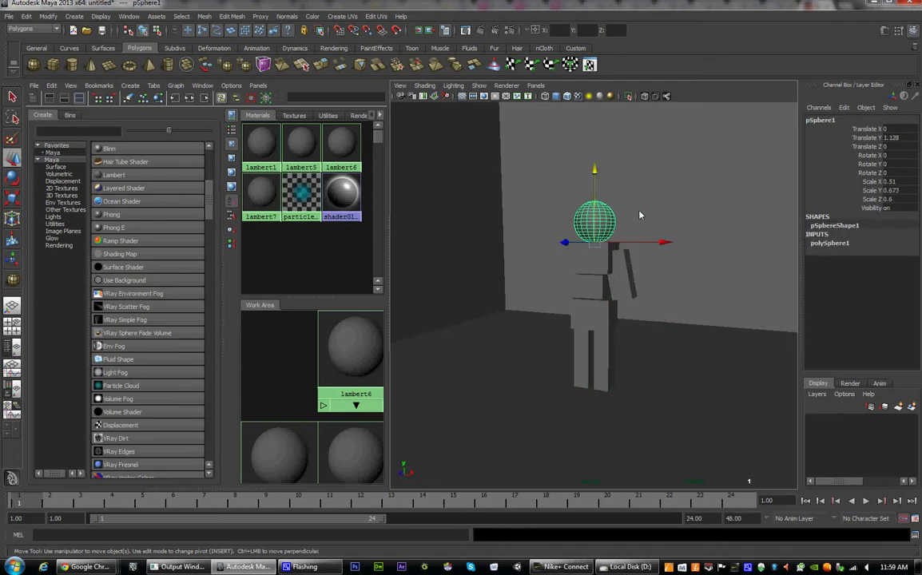
click(598, 322)
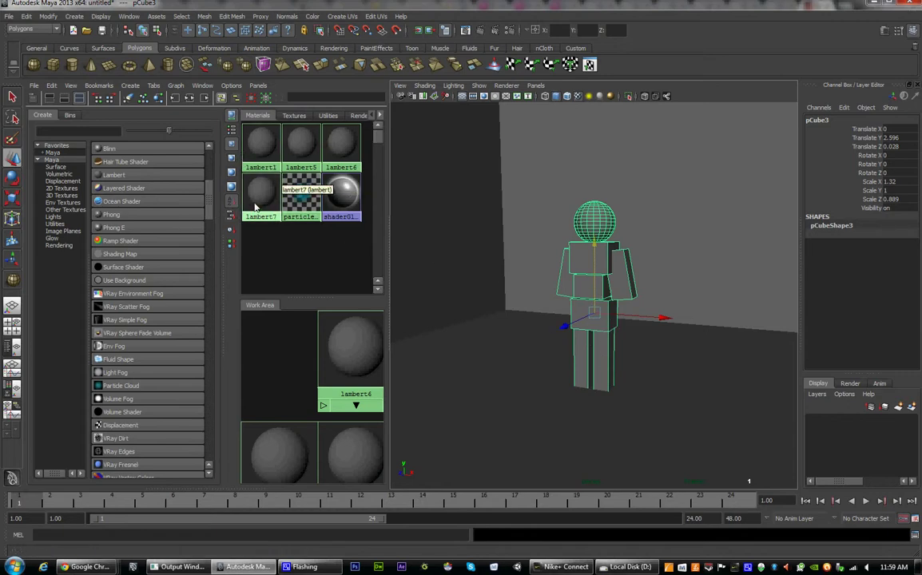
right_click(259, 199)
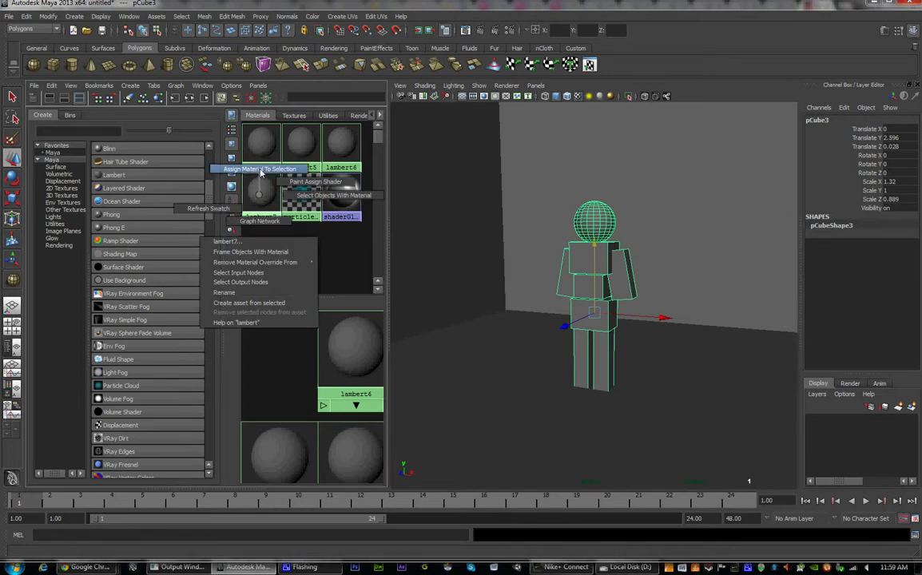
click(260, 171)
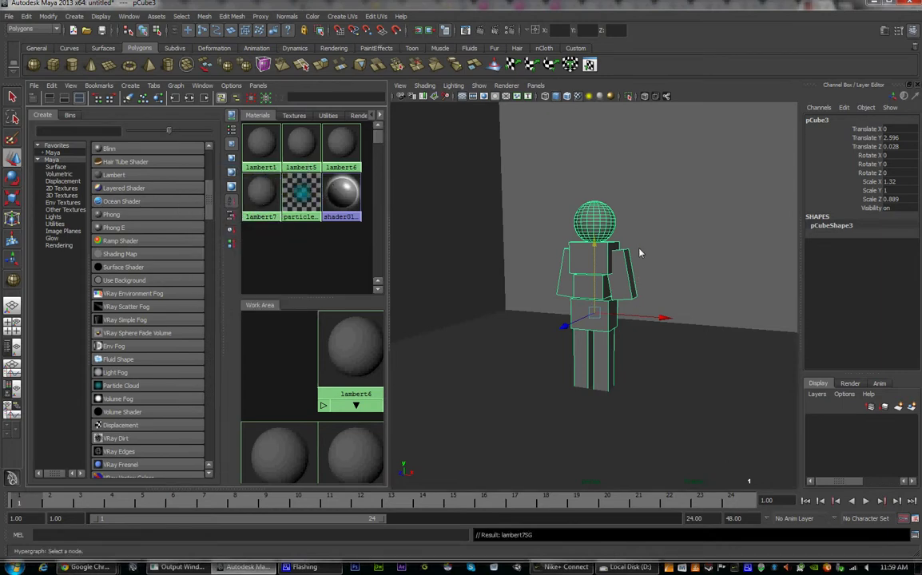
Set the color of the lambert7 material to a muted blue
double_click(264, 200)
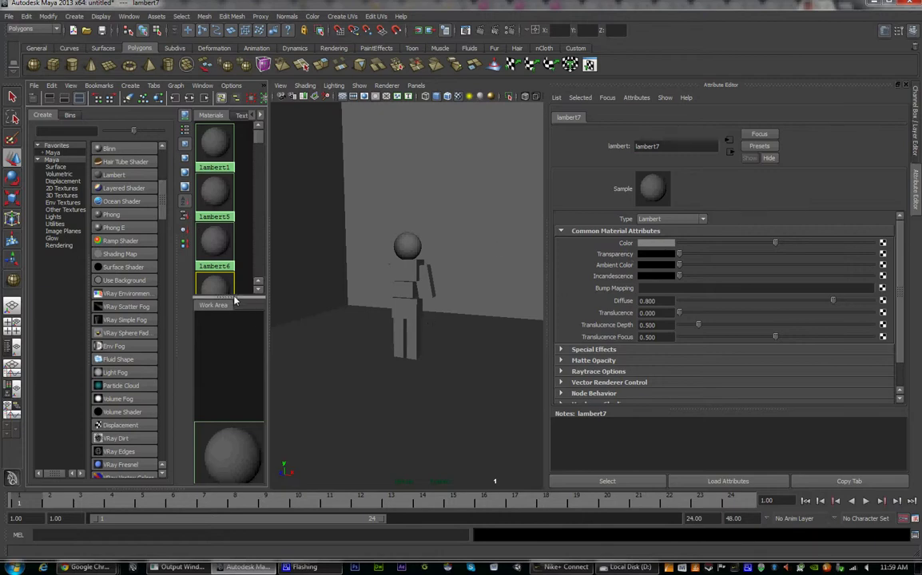
scroll(220, 291, down, 1)
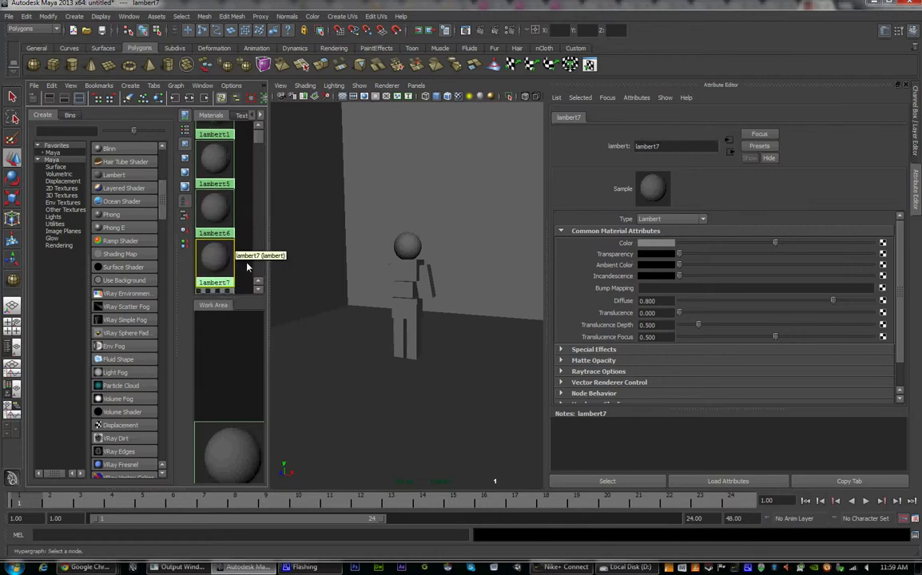
click(654, 245)
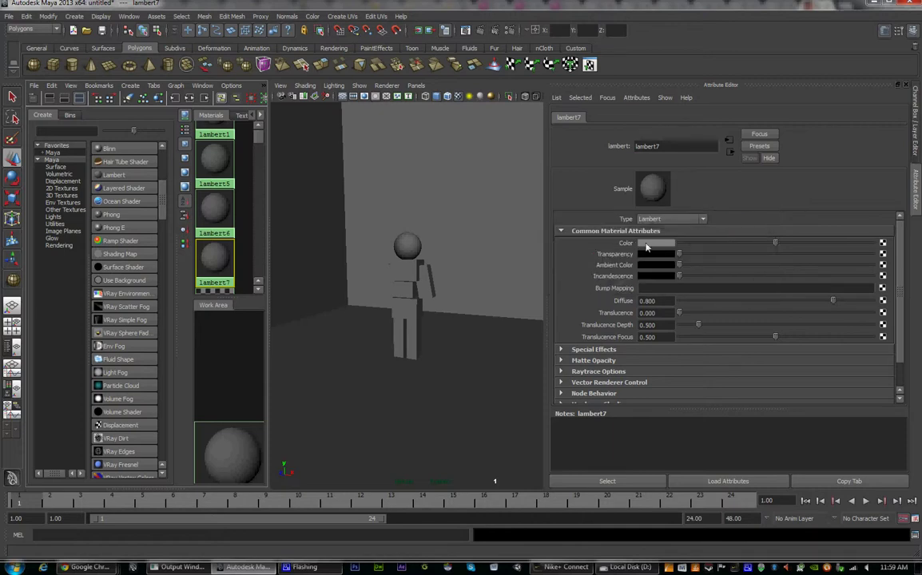
click(655, 244)
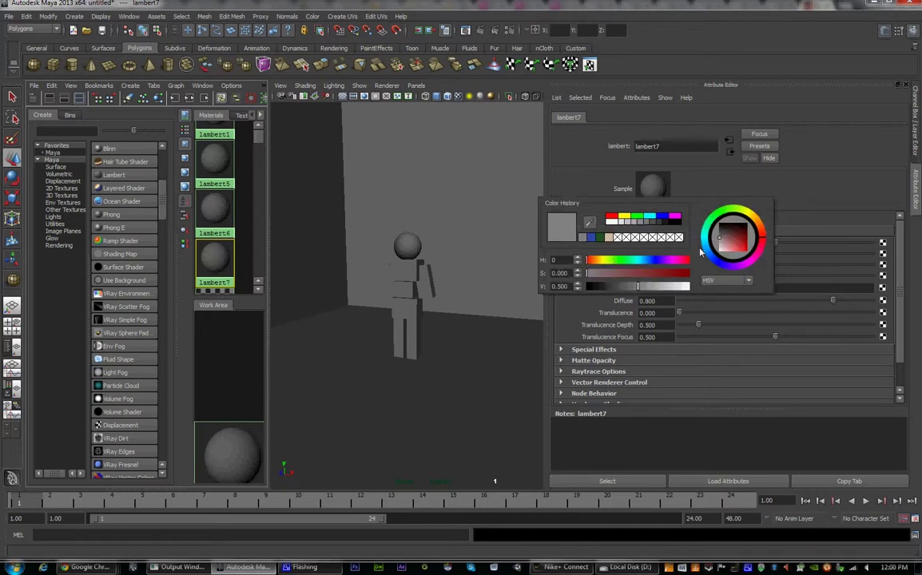
click(638, 274)
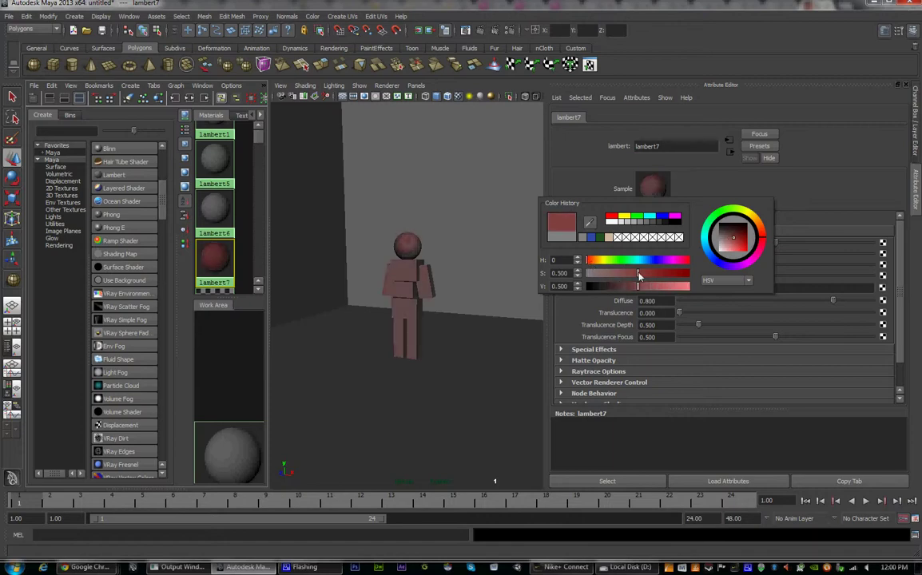
click(657, 260)
drag(656, 261, 650, 262)
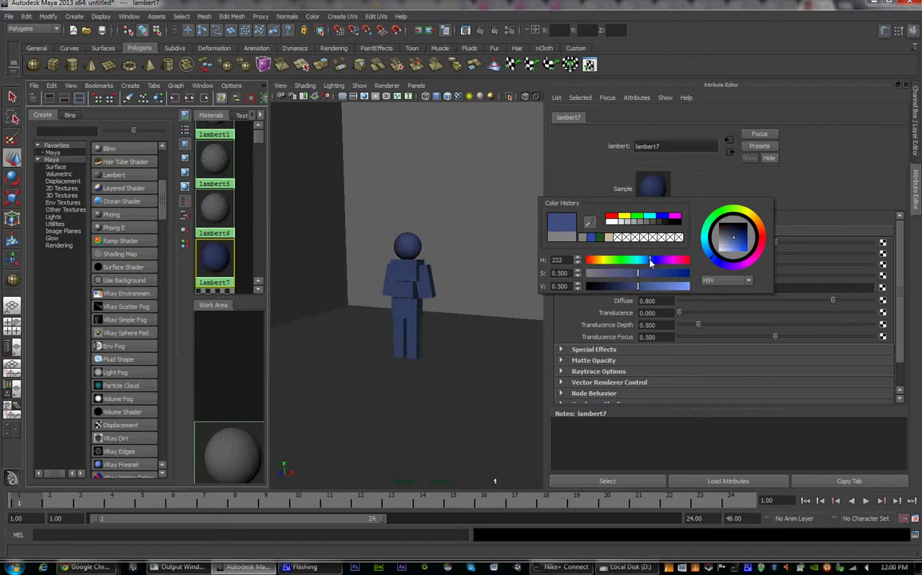
click(622, 273)
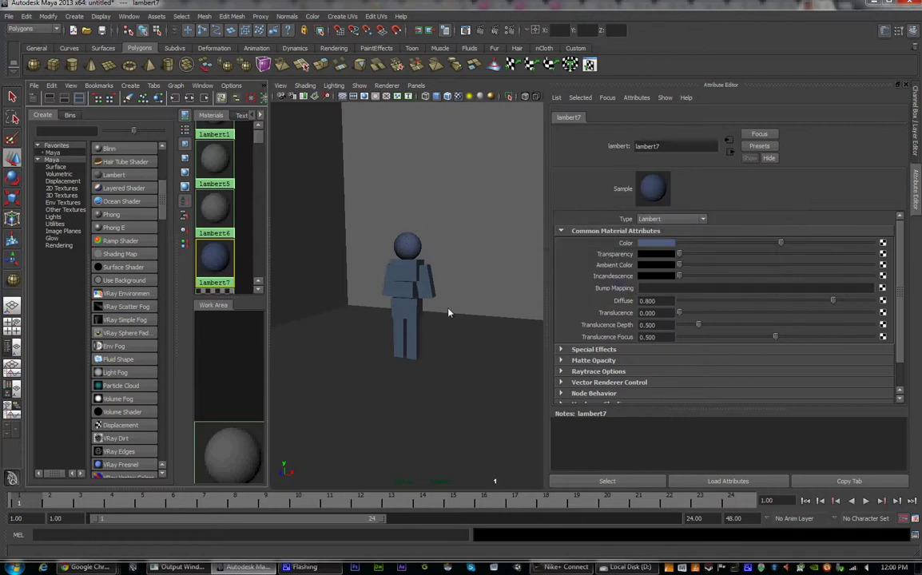
Select the lower torso cube with its child parts and assign the lambert6 material to them
click(415, 279)
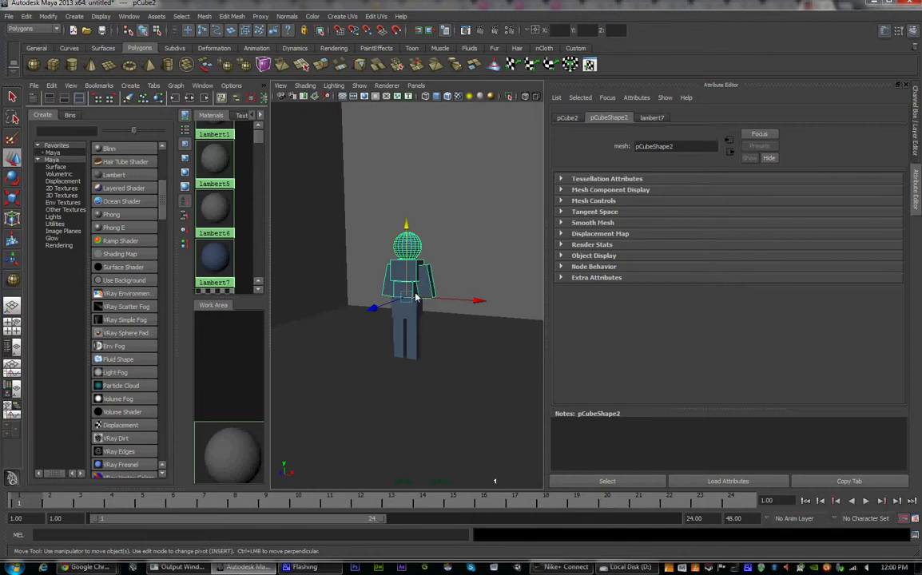
right_click(224, 204)
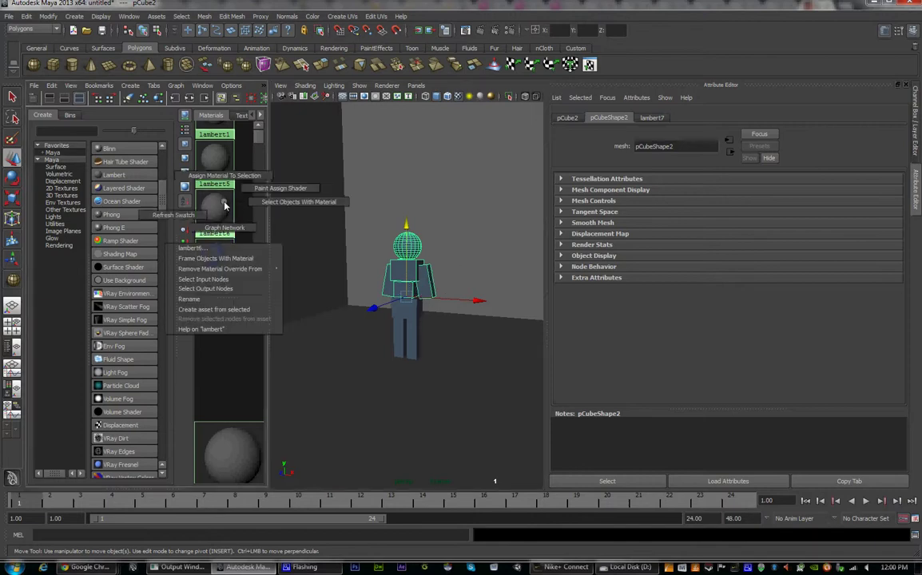
right_drag(223, 199, 237, 177)
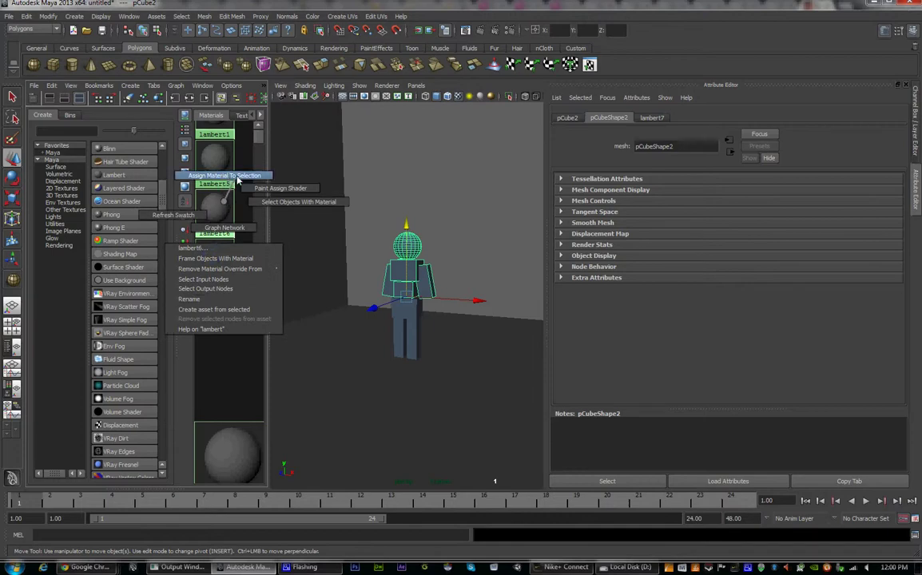
click(237, 178)
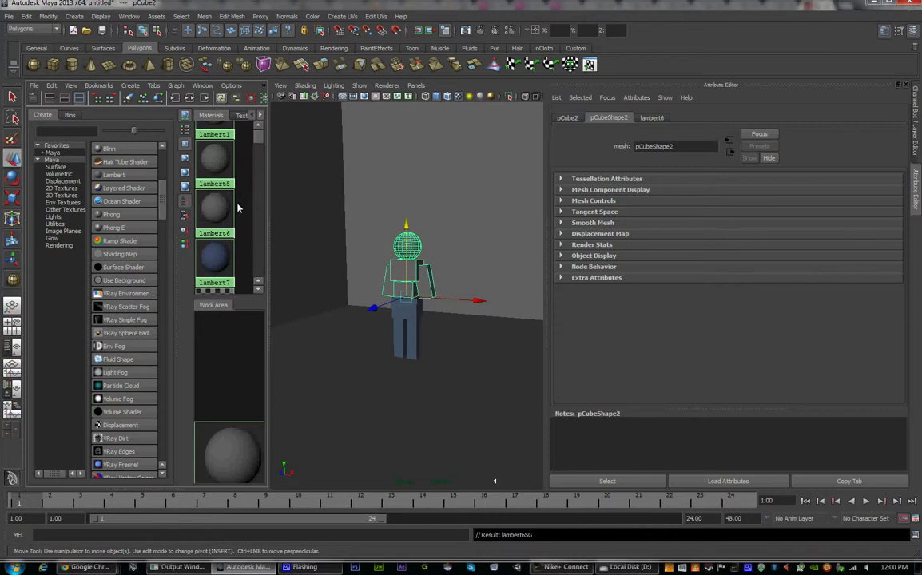
Set the color of the lambert6 material to a bright green
click(221, 210)
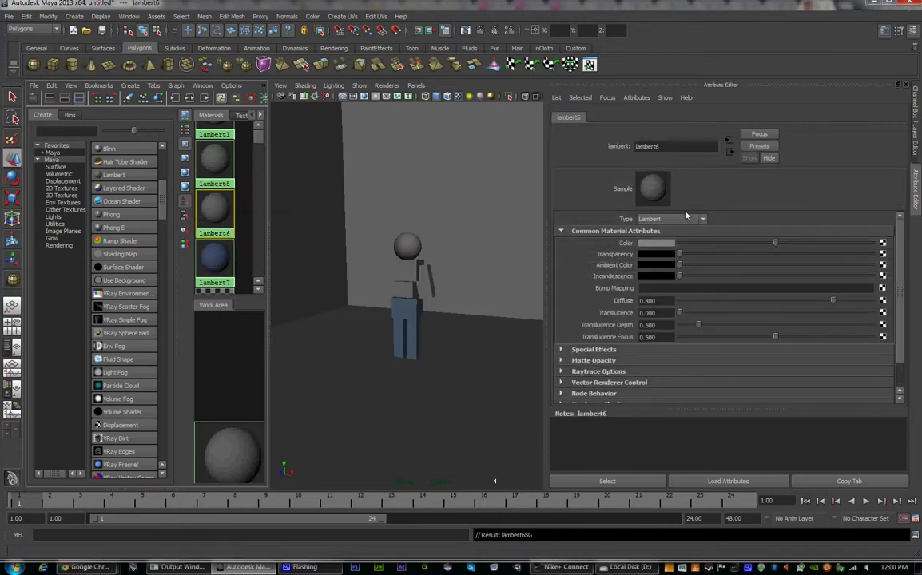
click(672, 244)
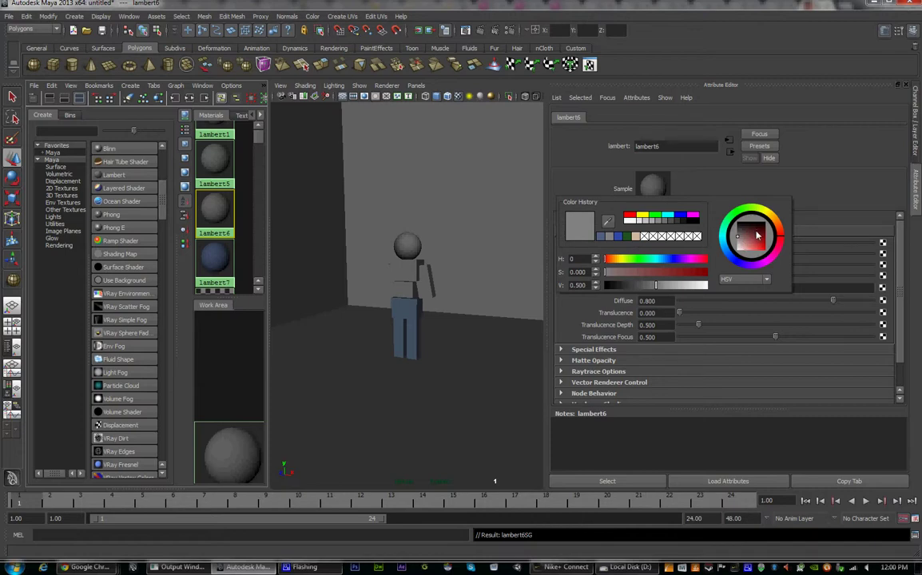
click(736, 211)
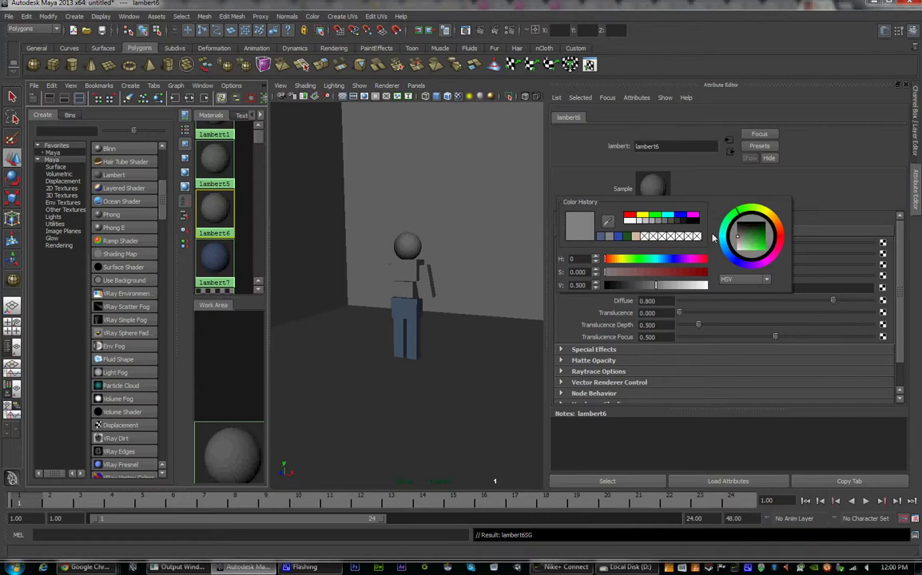
mouse_move(737, 244)
mouse_down()
mouse_move(755, 236)
mouse_move(756, 254)
mouse_move(753, 246)
mouse_up()
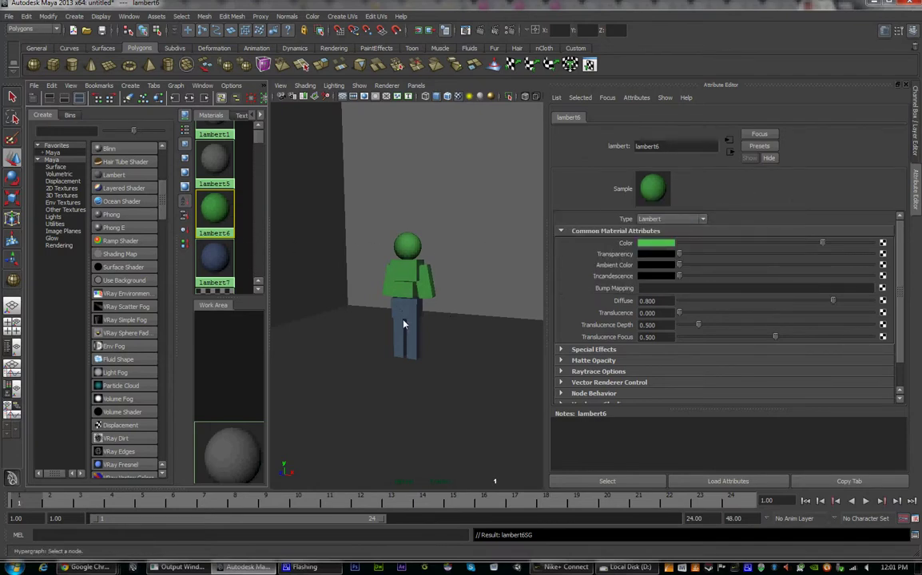
Select the head and both arms together and assign the lambert5 material to them
click(410, 276)
key(w)
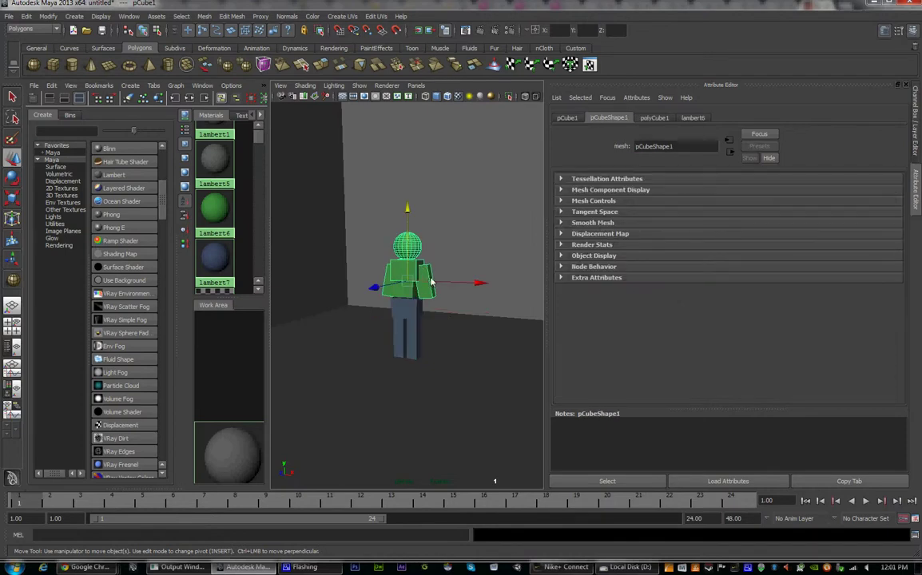
click(430, 276)
click(406, 245)
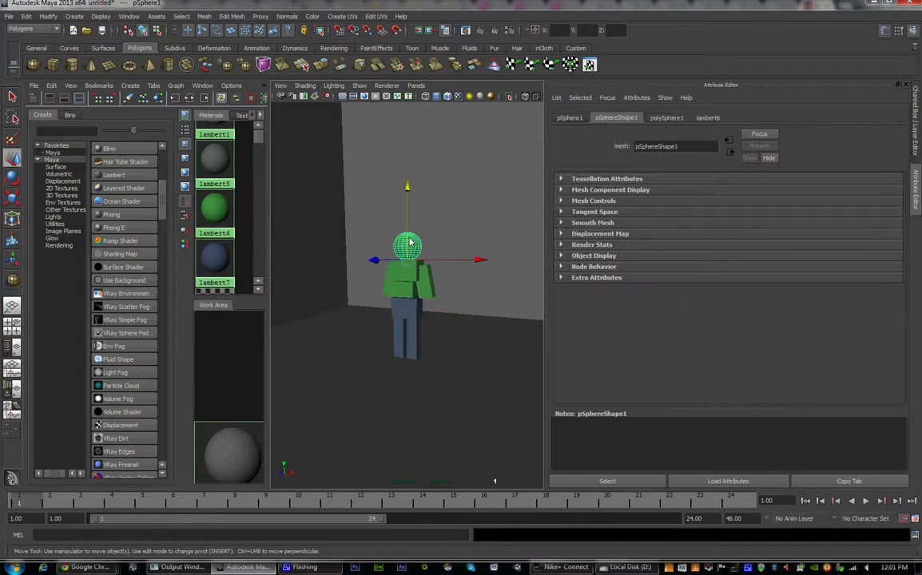
click(395, 290)
click(429, 291)
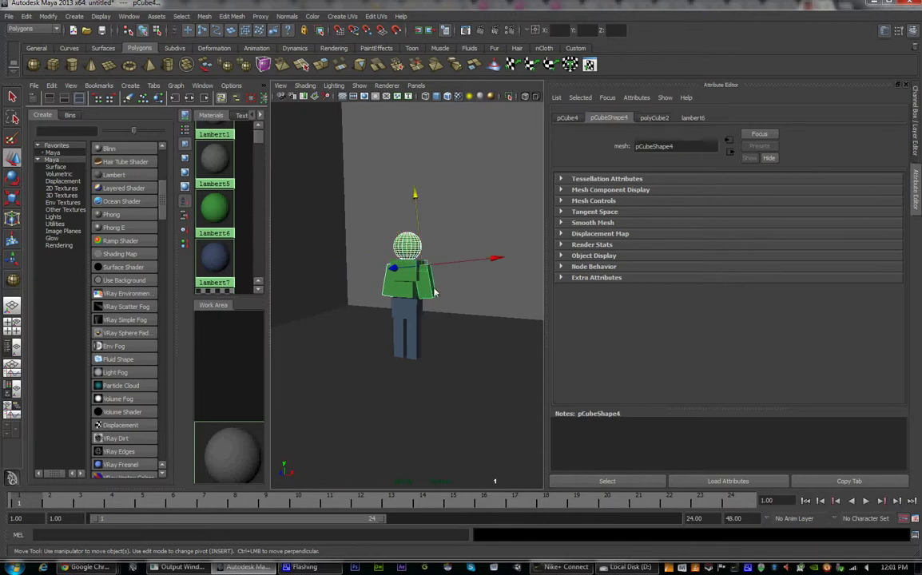
right_click(223, 166)
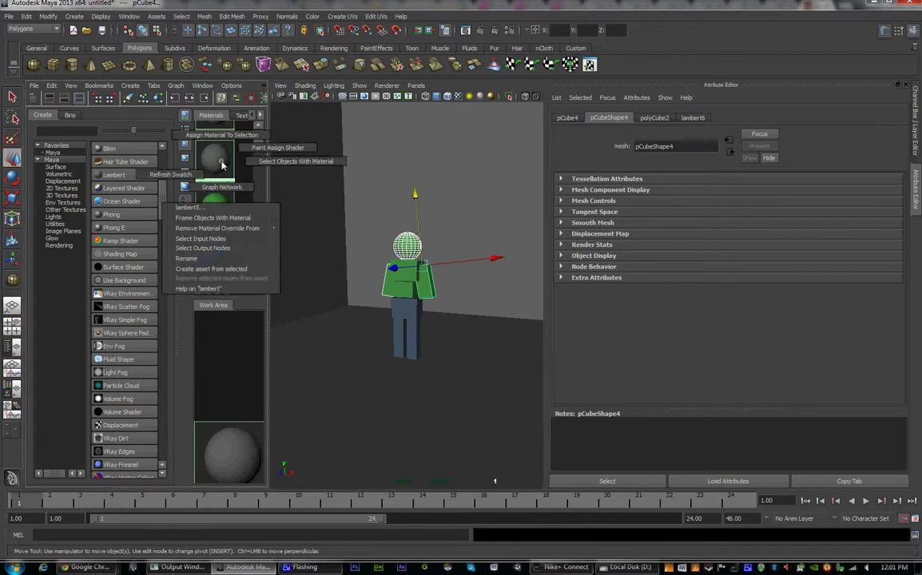
click(216, 138)
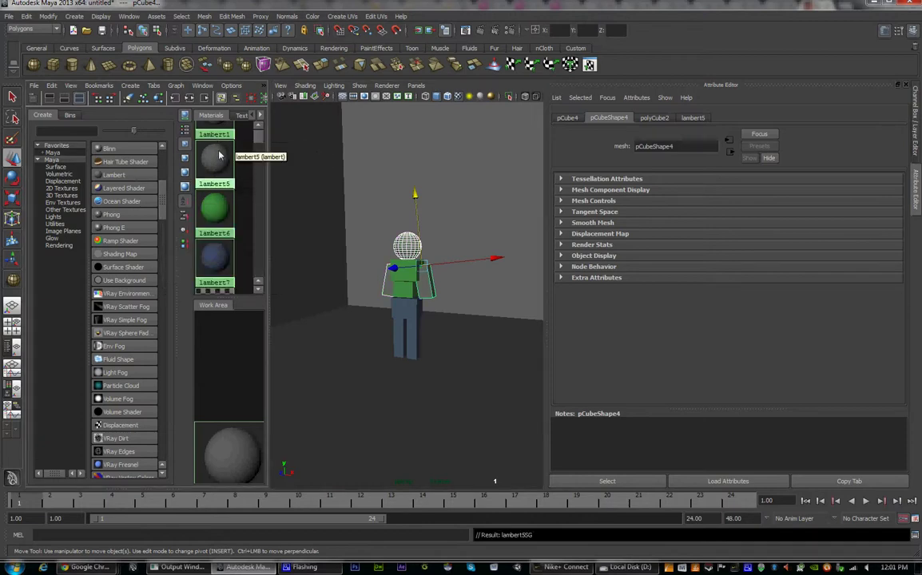
Set the color of the lambert5 material to a light tan with hue 38 and value 0.730
click(219, 150)
click(655, 243)
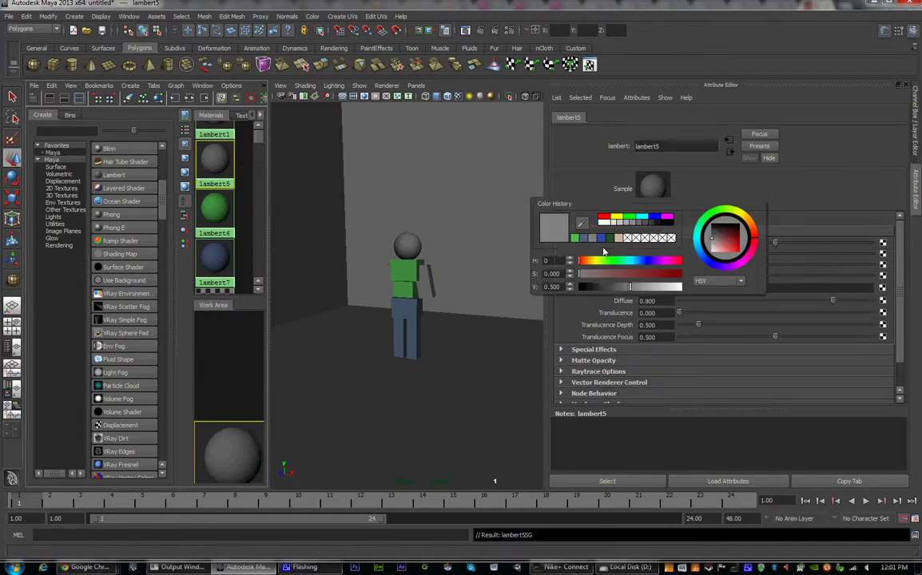
click(584, 261)
mouse_move(593, 273)
mouse_down()
mouse_move(617, 274)
mouse_move(605, 274)
mouse_up()
click(591, 262)
click(592, 262)
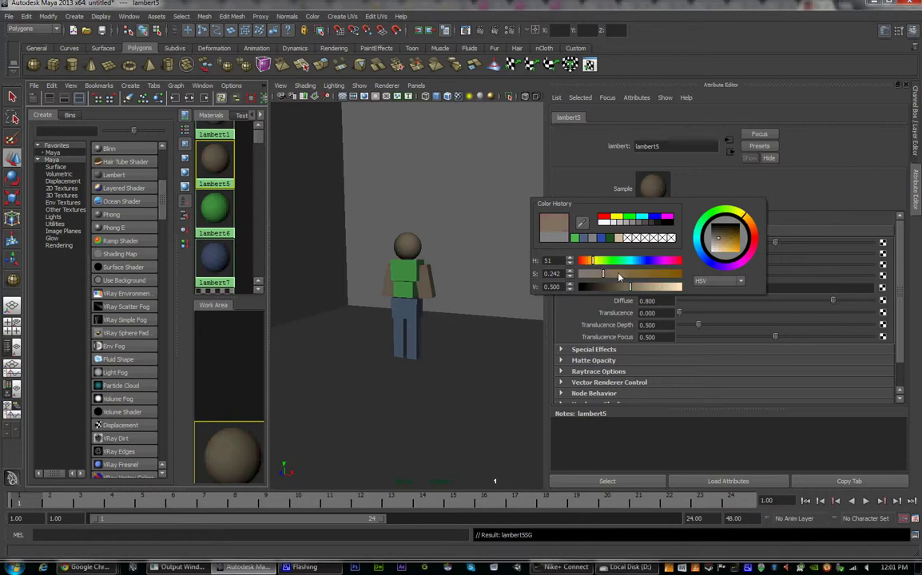
drag(743, 217, 750, 222)
drag(628, 287, 653, 286)
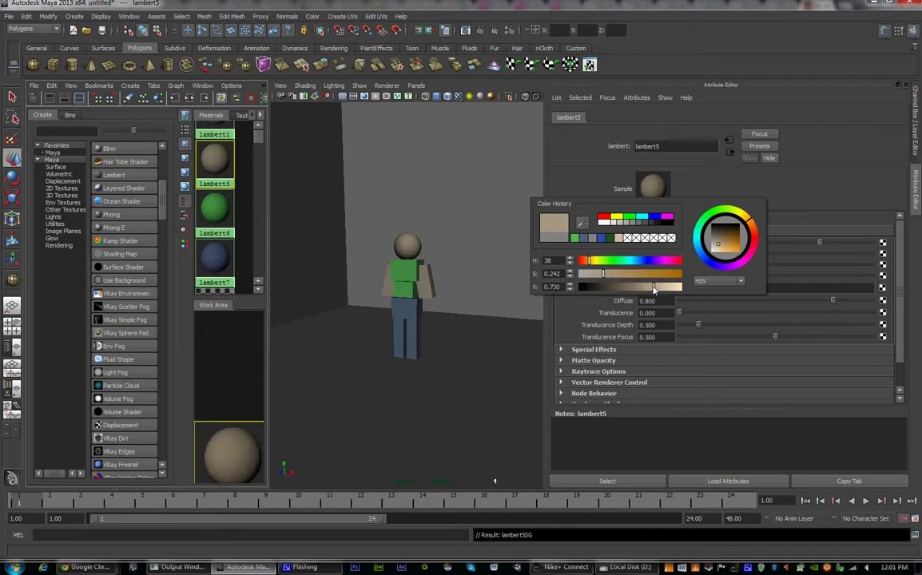
click(602, 274)
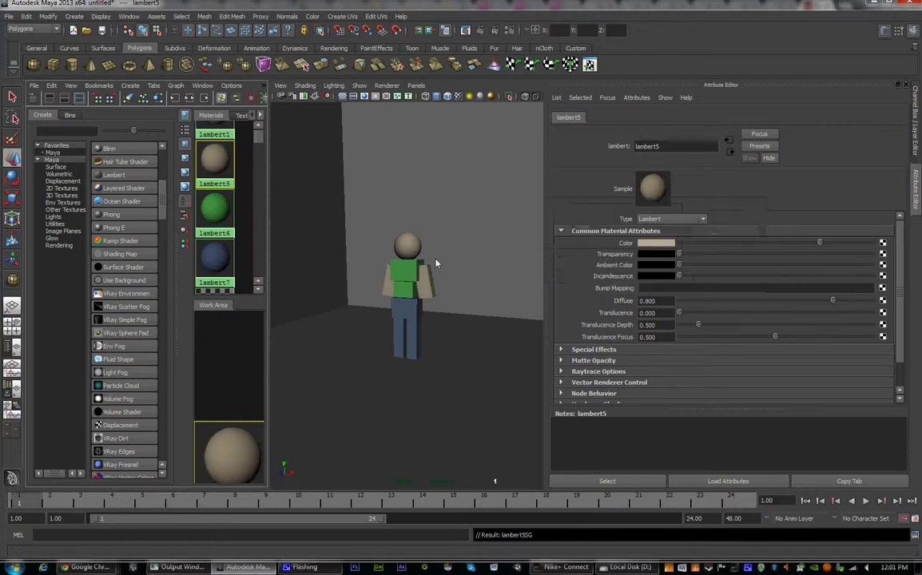
Show the perspective view in place of Hypershade and examine the colored character from several angles
key(space)
mouse_move(336, 278)
alt+mouse_down()
mouse_move(249, 276)
mouse_move(339, 278)
alt+mouse_up()
alt+middle_drag(339, 278, 378, 285)
alt+drag(378, 285, 354, 284)
alt+middle_drag(354, 283, 359, 297)
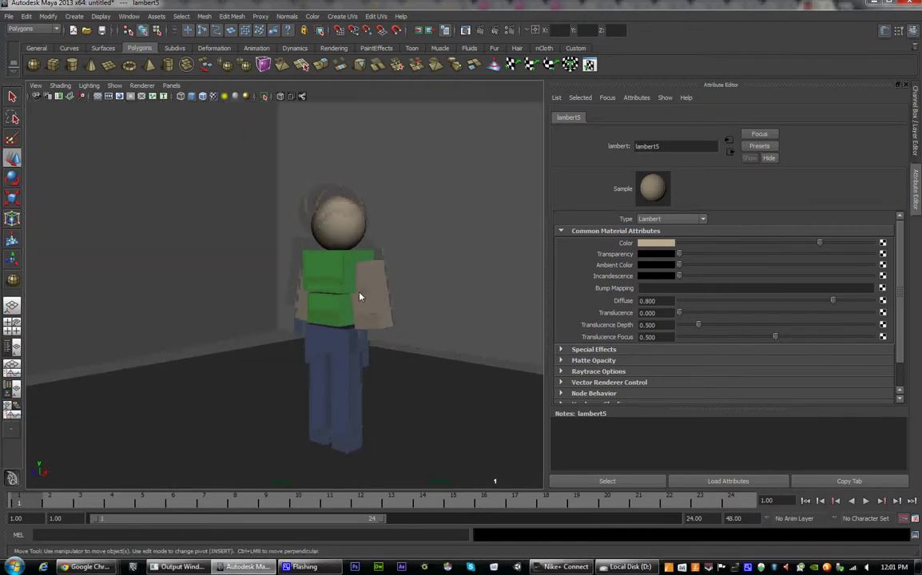
alt+drag(454, 305, 474, 300)
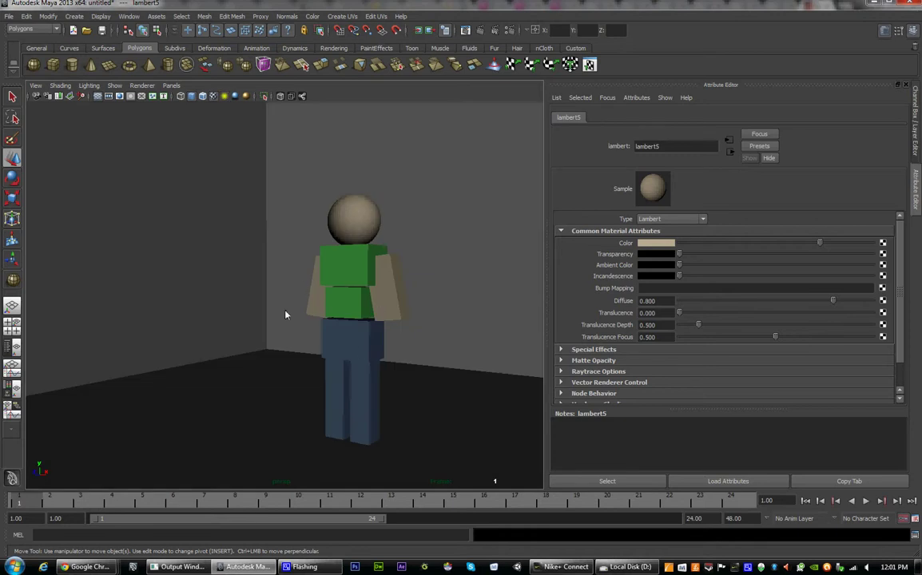
alt+right_drag(449, 324, 346, 327)
mouse_move(346, 328)
alt+mouse_down()
mouse_move(331, 340)
mouse_move(339, 337)
alt+mouse_up()
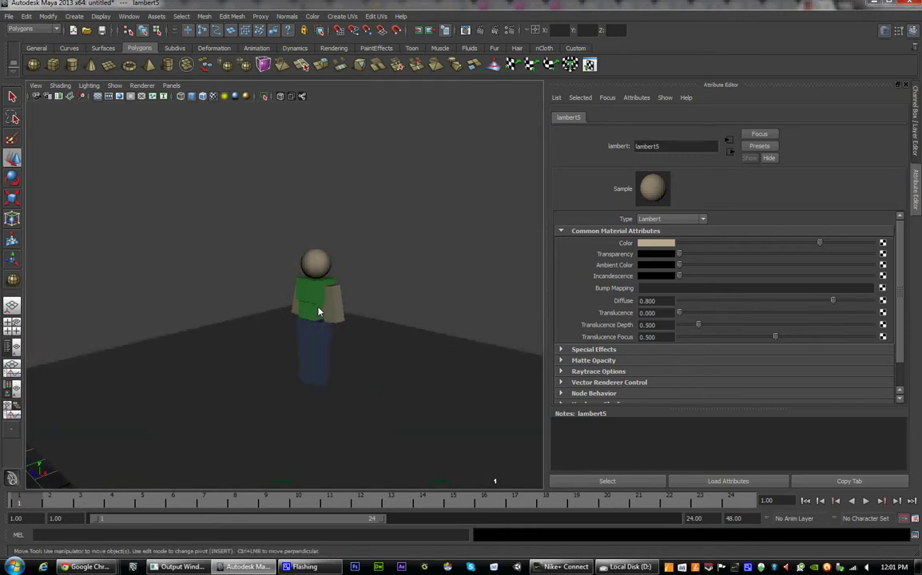
Create a spot light and move it to about 5.83 in Y and 6.86 in Z, above the floor in front of the character
click(72, 17)
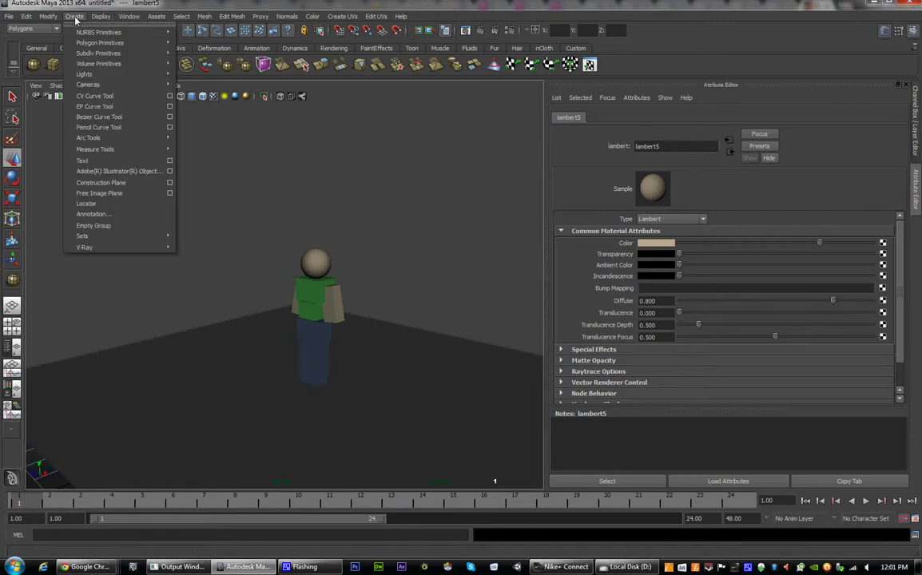
mouse_move(88, 73)
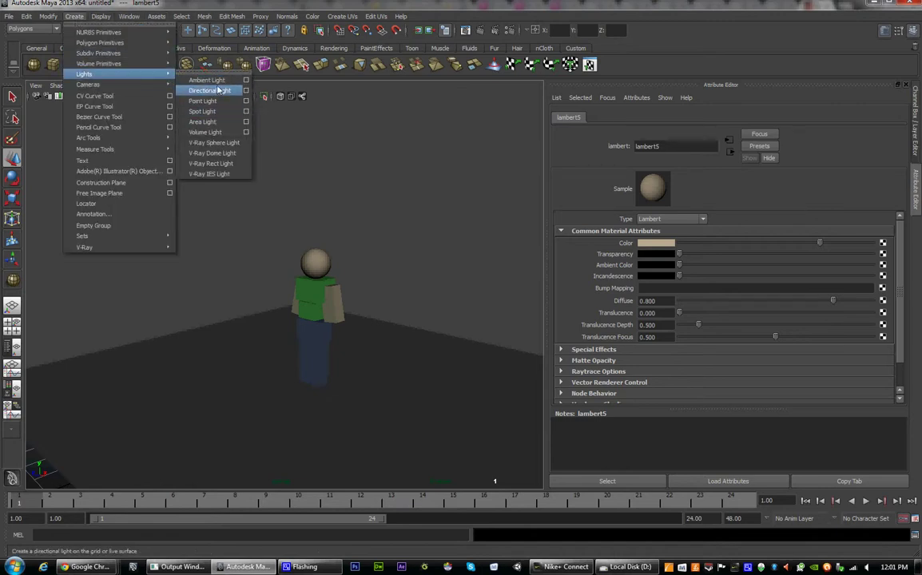
click(203, 111)
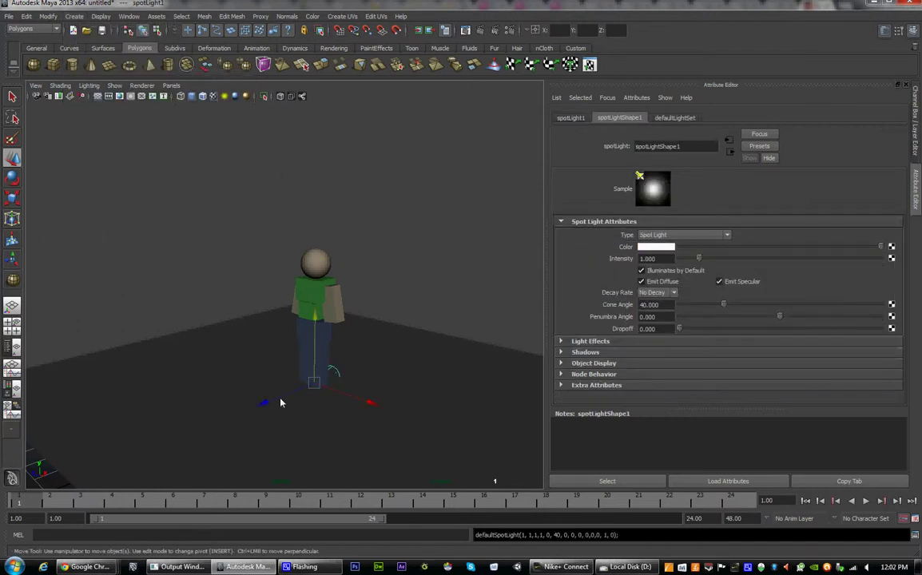
drag(265, 403, 189, 430)
drag(250, 345, 242, 194)
drag(200, 276, 143, 277)
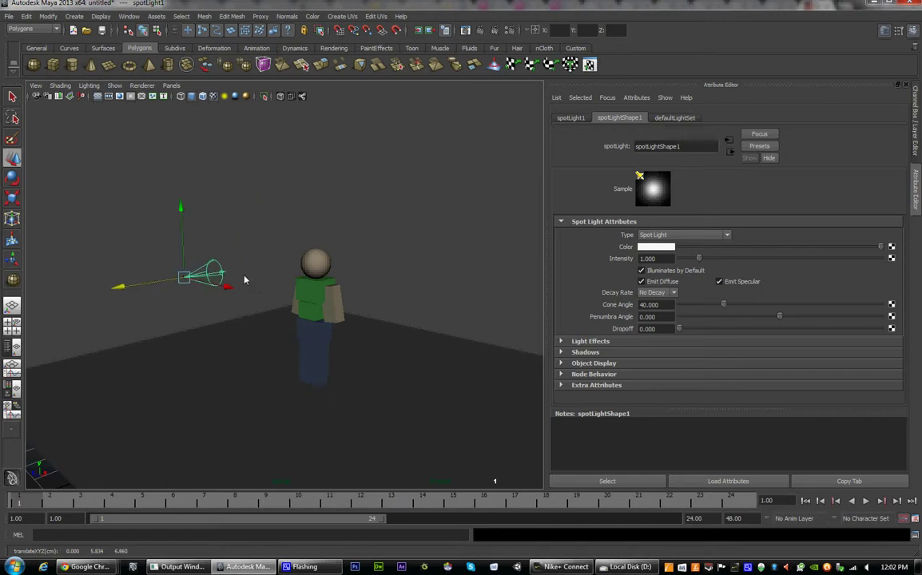
Move the spot light farther from the character and to one side, to about -3.46 in X and 11.64 in Z
alt+middle_drag(336, 300, 356, 278)
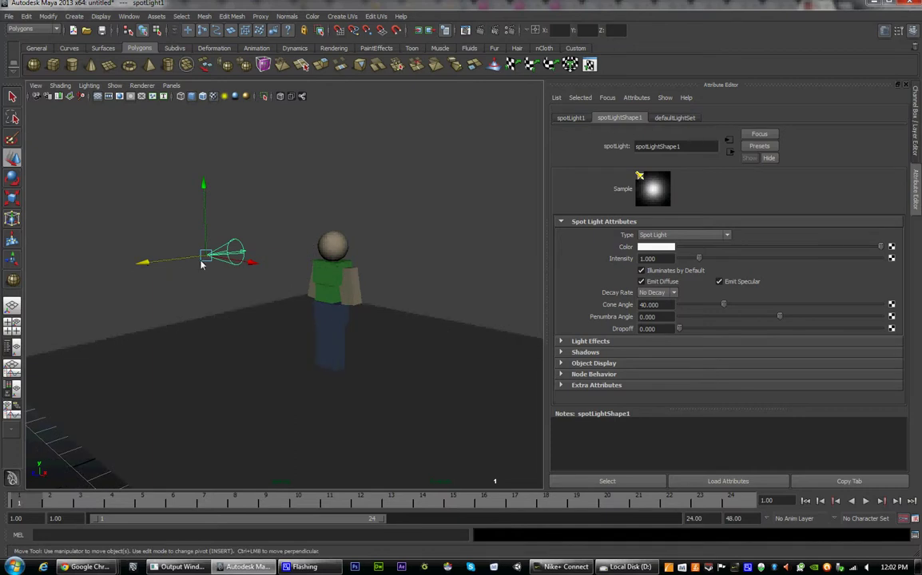
drag(148, 264, 71, 270)
alt+drag(214, 283, 289, 291)
drag(407, 332, 285, 333)
alt+right_drag(285, 333, 252, 327)
alt+drag(257, 329, 289, 399)
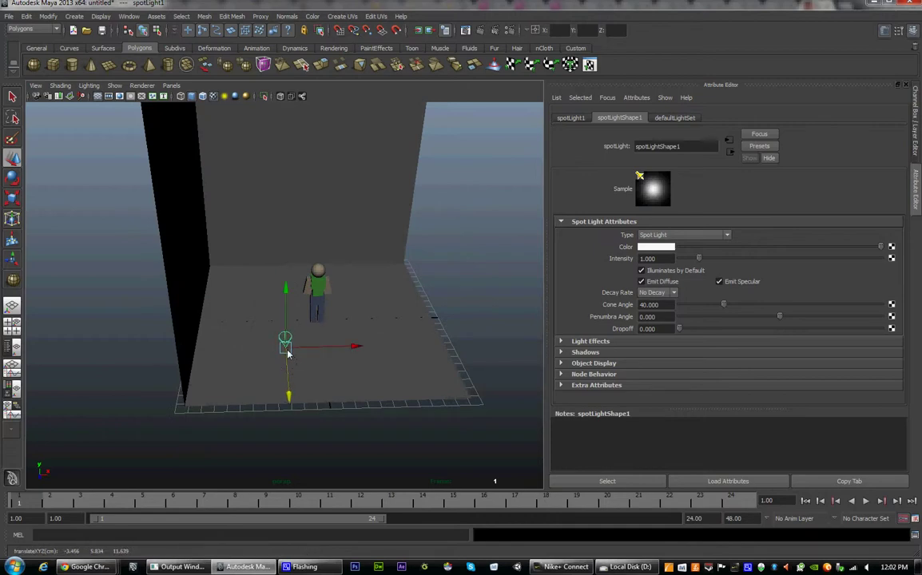
Rotate the spot light to aim it toward the character and display the viewport with scene lights
key(e)
drag(284, 348, 232, 309)
alt+drag(256, 302, 311, 328)
key(7)
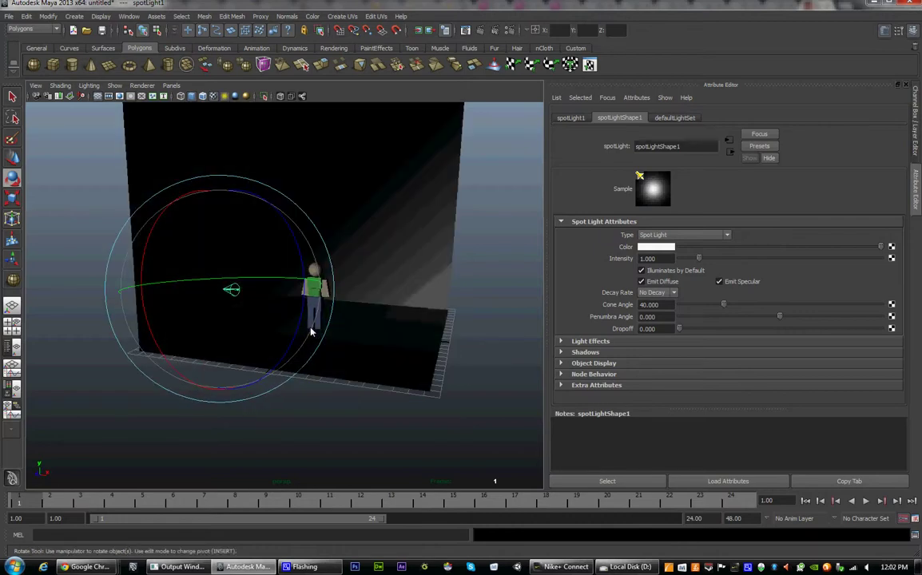
scroll(287, 323, up, 5)
alt+drag(292, 325, 347, 333)
scroll(304, 332, up, 3)
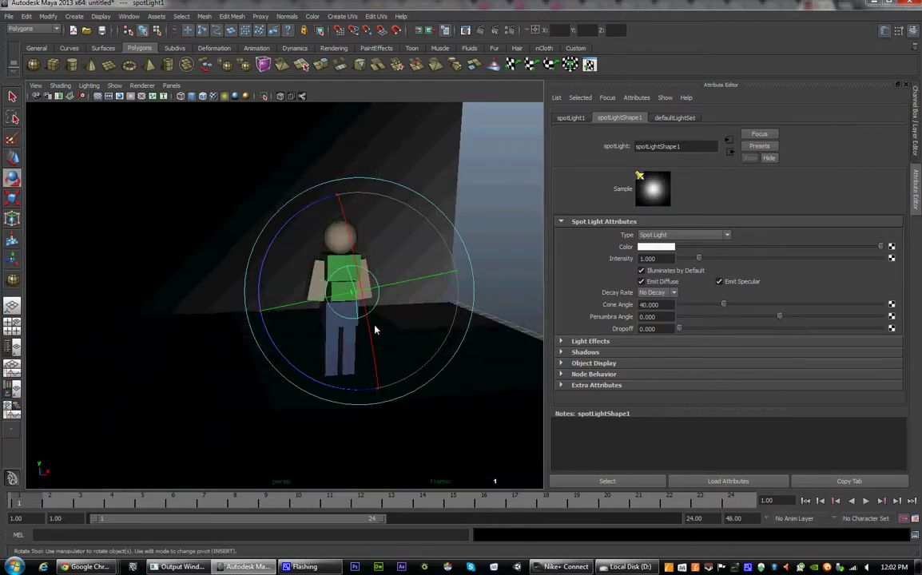
Reposition the spot light, then look through it and pull it back and higher until the whole character and room are framed
key(w)
drag(360, 295, 326, 275)
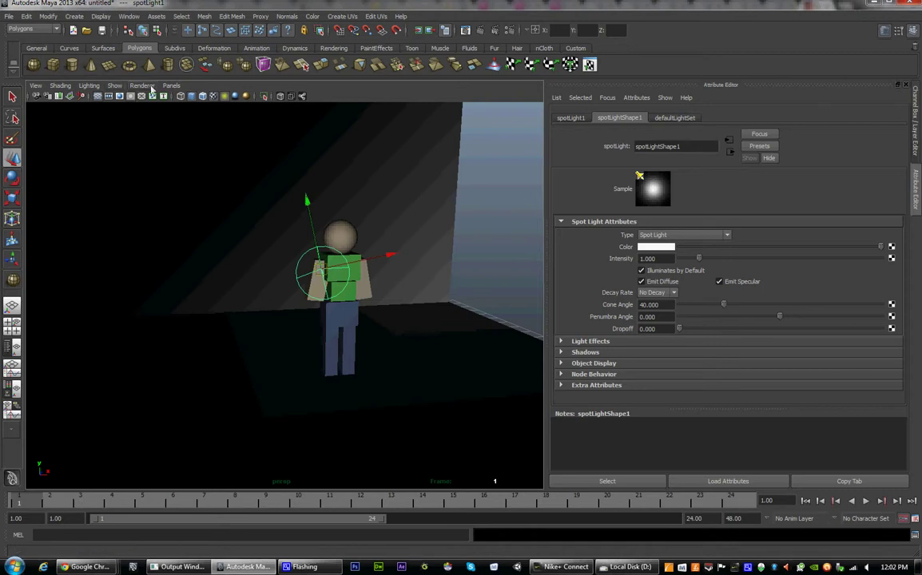
click(177, 86)
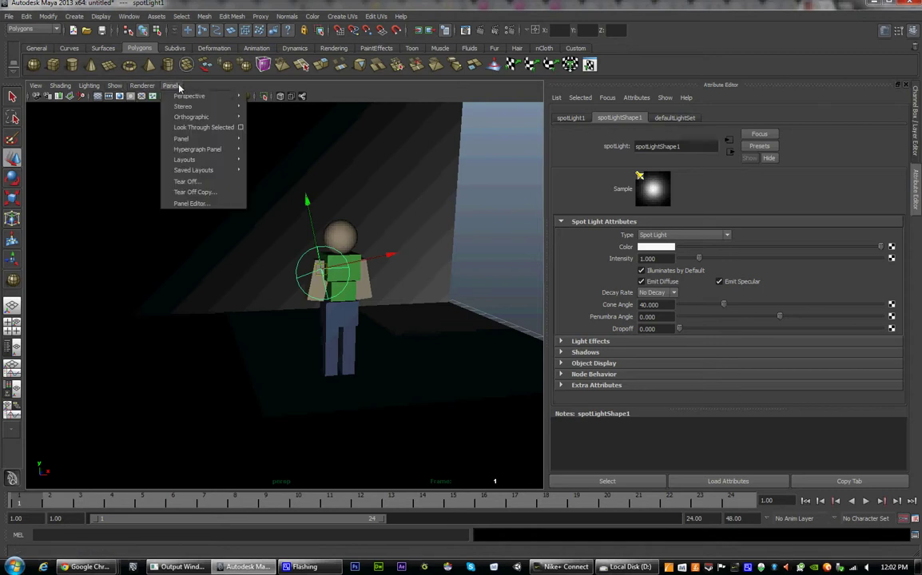
click(197, 130)
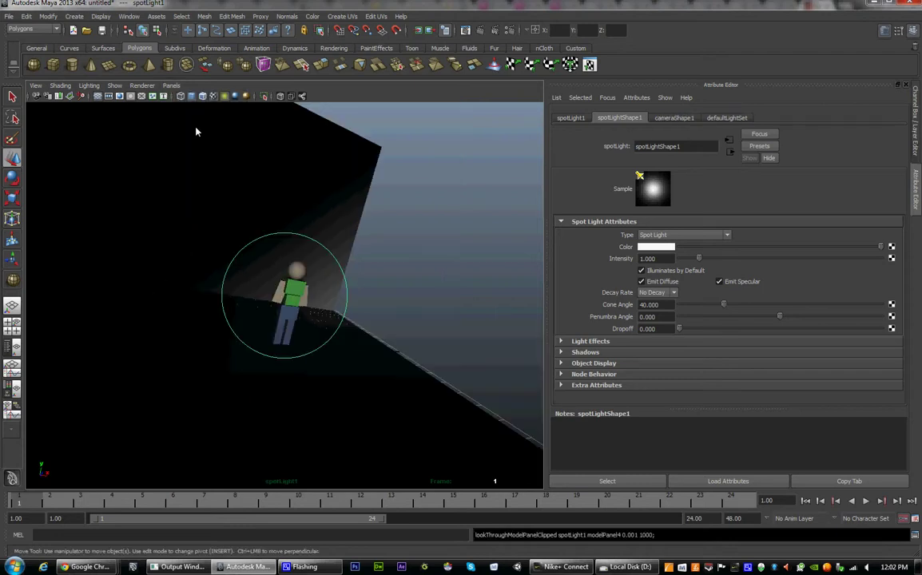
alt+drag(387, 343, 304, 373)
alt+right_drag(329, 375, 264, 369)
alt+drag(263, 369, 260, 373)
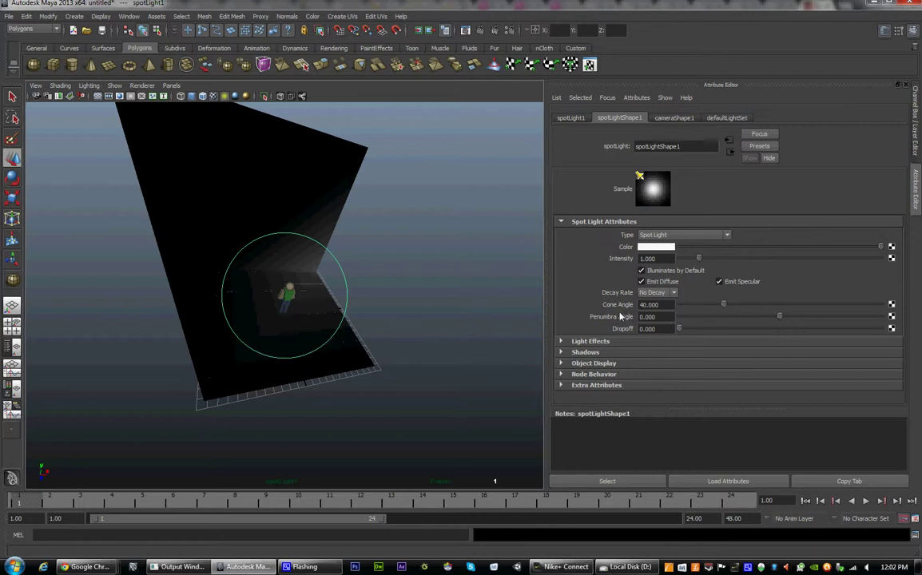
Widen the spot light's cone angle to about 80.93, lower its penumbra angle to -10, and return to the persp view
drag(722, 305, 771, 288)
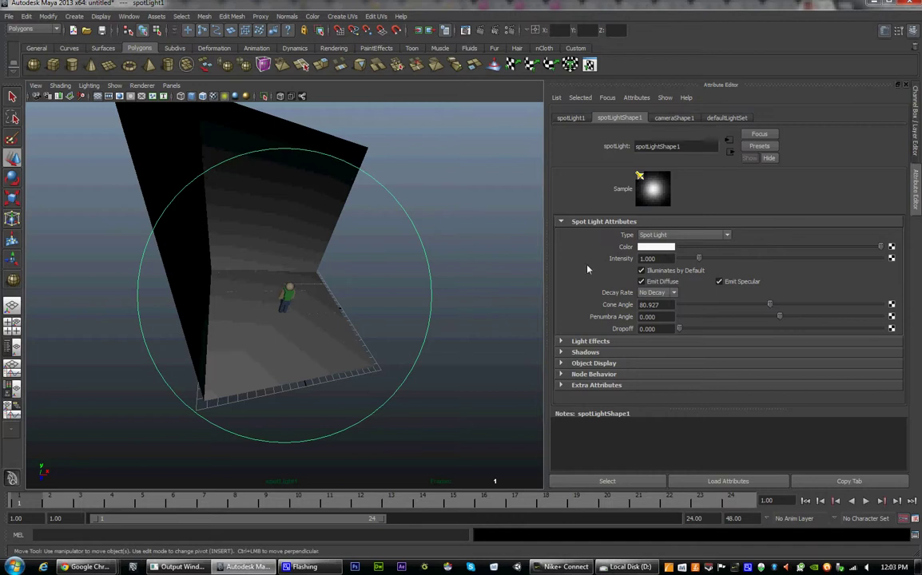
drag(783, 320, 658, 311)
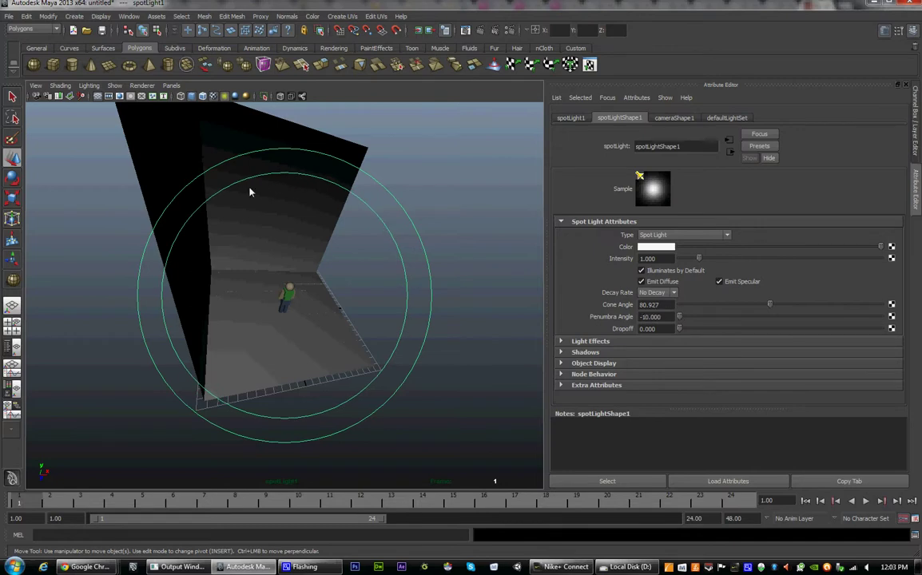
click(174, 86)
mouse_move(187, 99)
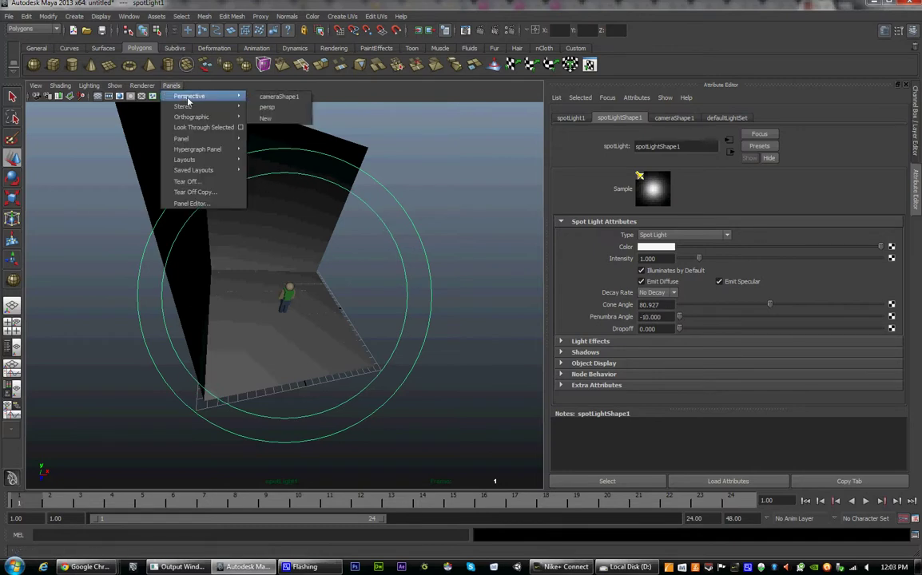
click(270, 107)
Frame the whole room with the character in the perspective view and render the current frame with Maya Software
alt+right_drag(449, 288, 200, 251)
alt+drag(297, 239, 240, 257)
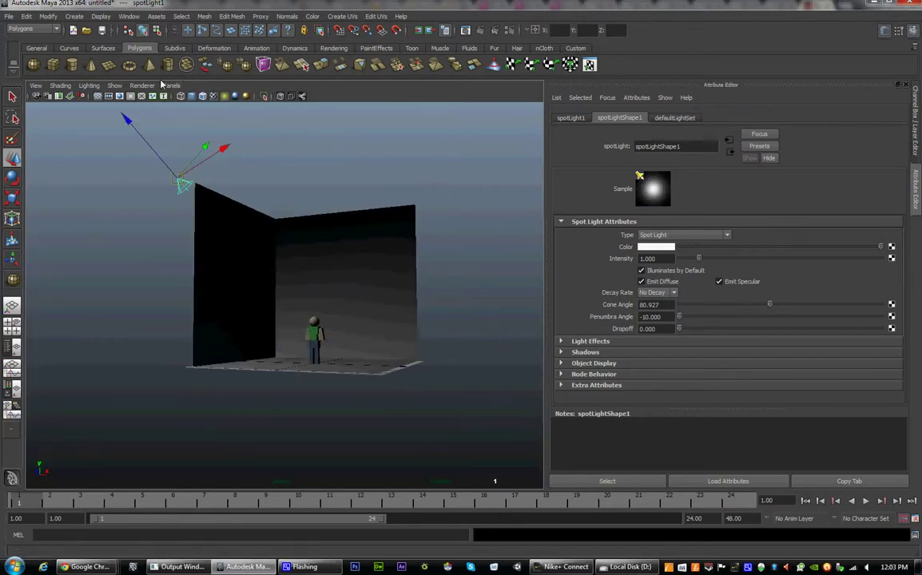
click(174, 87)
mouse_move(183, 96)
alt+drag(339, 225, 288, 246)
alt+right_drag(281, 247, 293, 245)
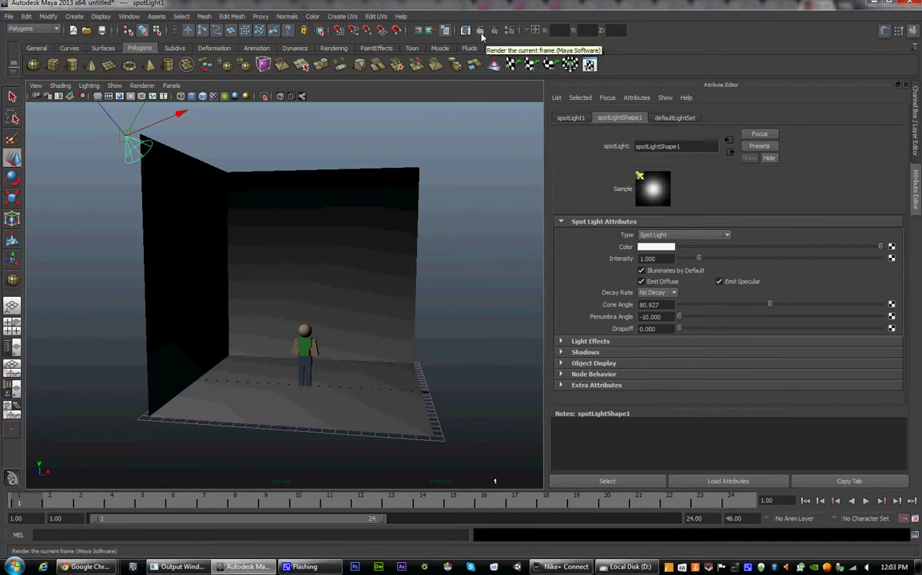
click(482, 34)
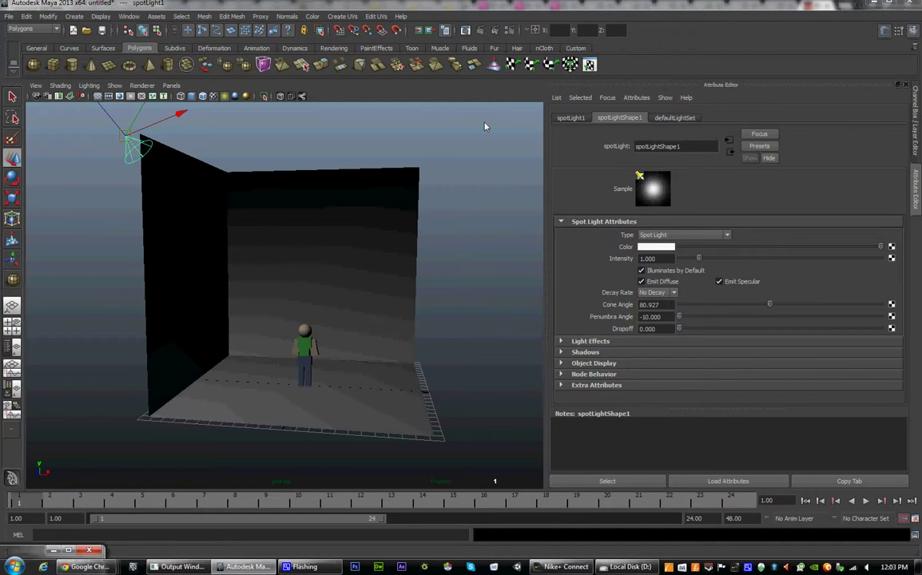
double_click(30, 551)
drag(121, 432, 438, 120)
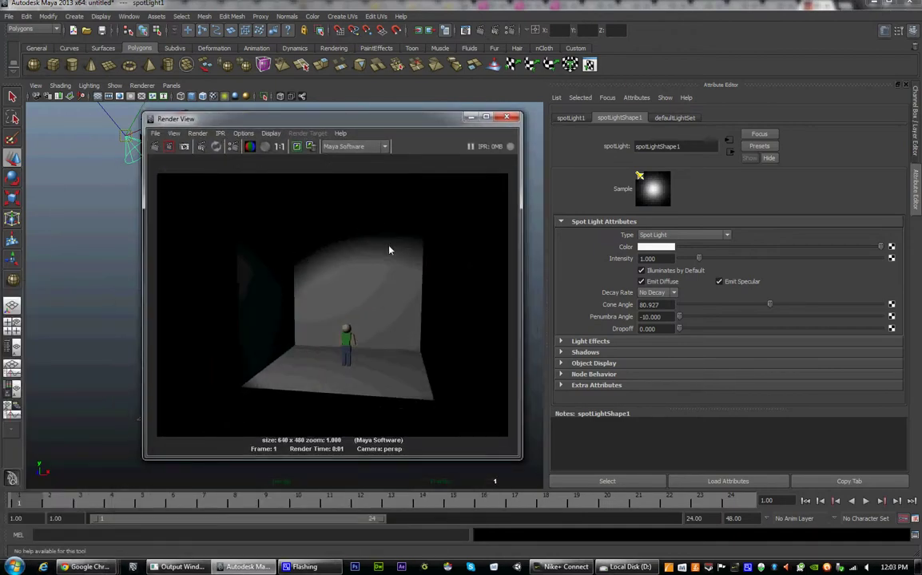
Set the spot light's penumbra angle to 0 and render the frame again
drag(367, 118, 361, 281)
drag(679, 317, 768, 317)
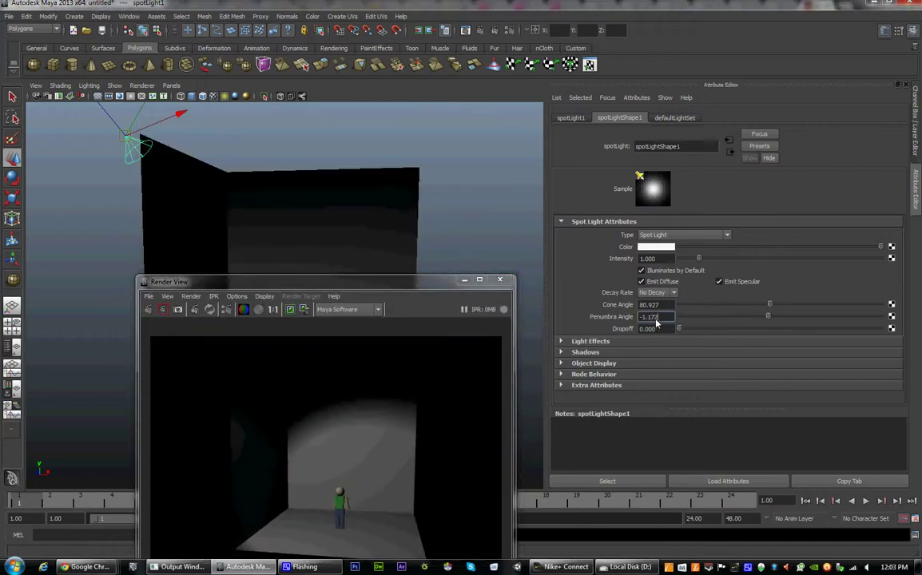
text(0)
key(Return)
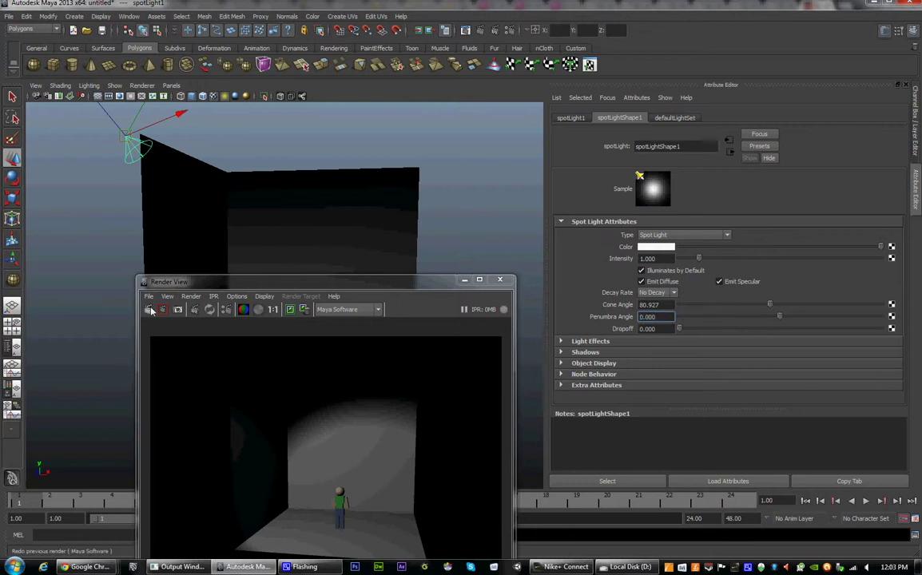
click(152, 311)
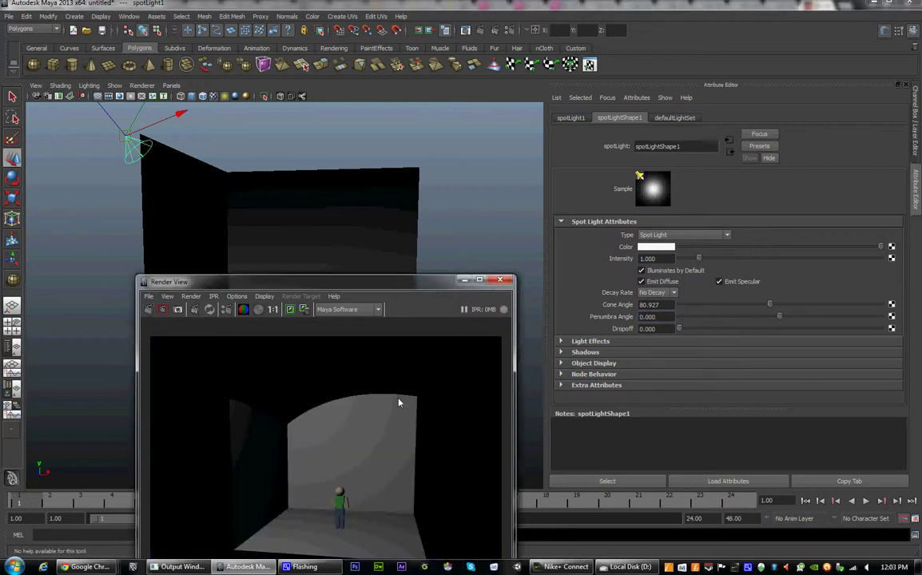
Set the spot light's penumbra angle back to -10 and render the frame again
drag(777, 316, 630, 317)
click(147, 310)
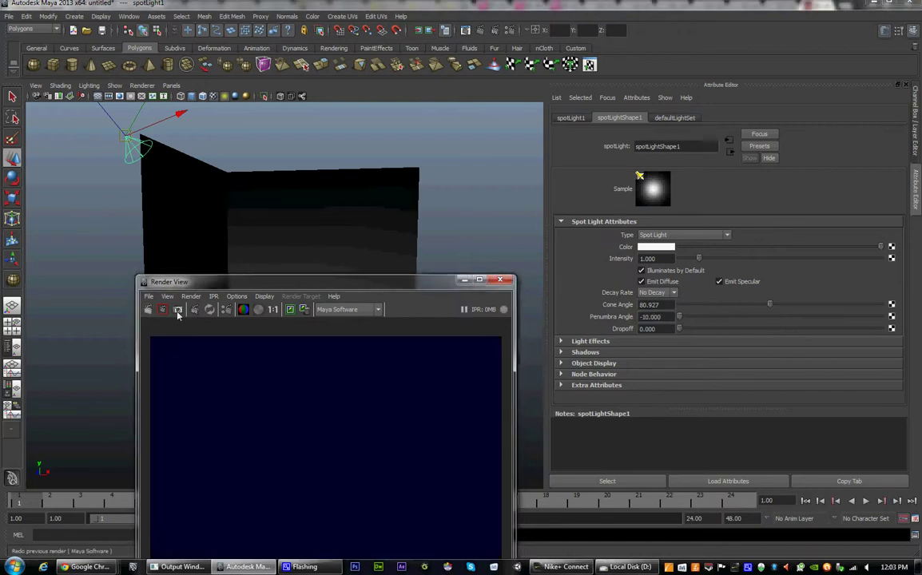
drag(328, 283, 347, 186)
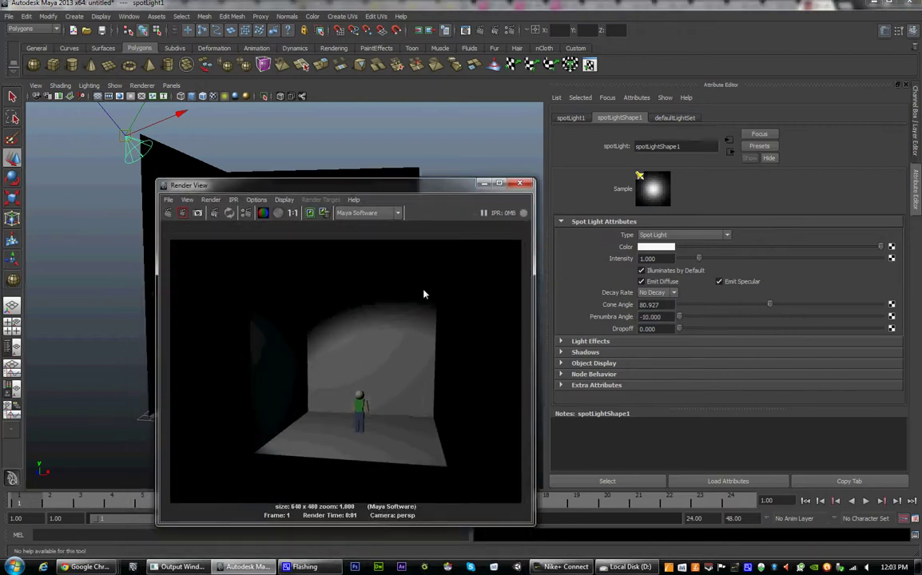
Raise the spot light's penumbra angle to 10 and render the frame again
drag(406, 187, 486, 370)
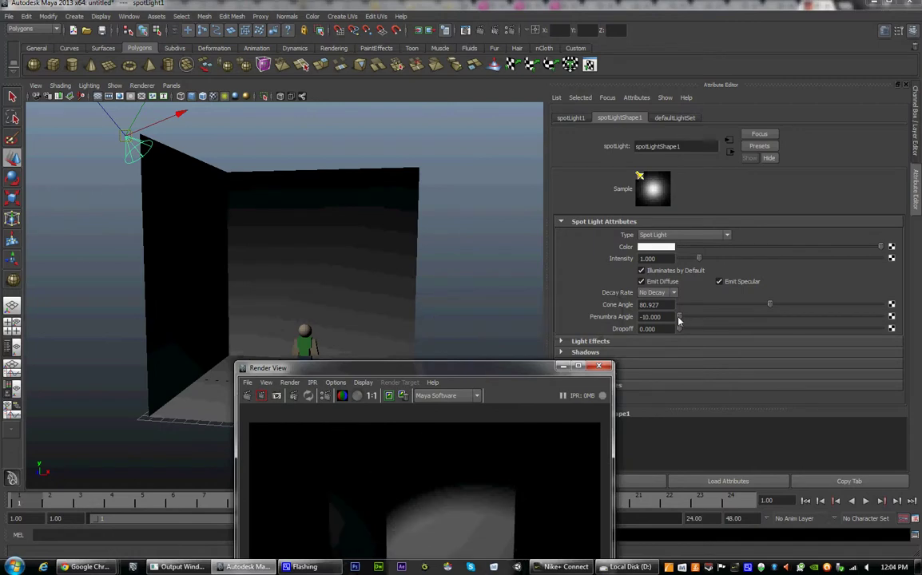
drag(679, 317, 881, 318)
drag(303, 368, 317, 247)
click(258, 275)
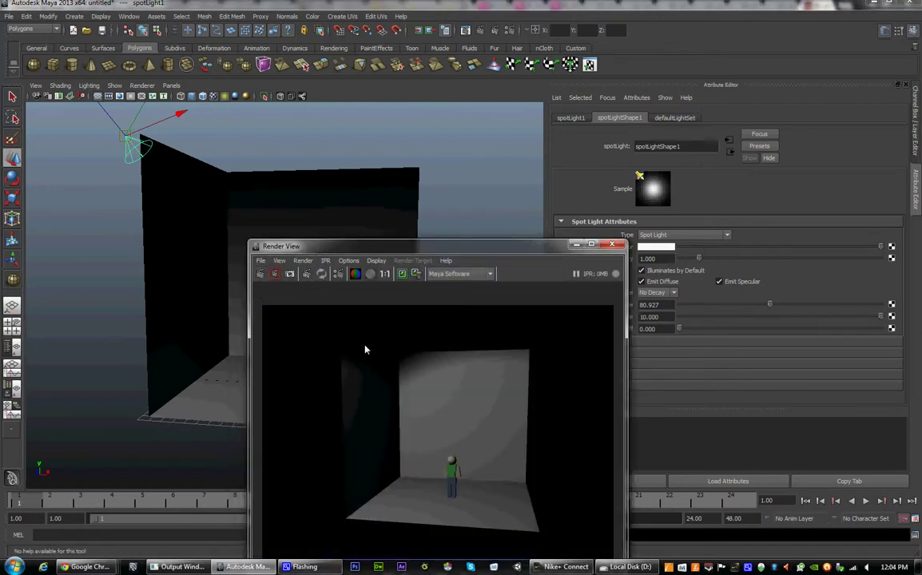
Frame the character closely from an angle in the perspective view and render that view
drag(458, 246, 248, 426)
alt+middle_drag(307, 329, 349, 251)
alt+right_drag(308, 305, 397, 328)
alt+drag(397, 327, 289, 340)
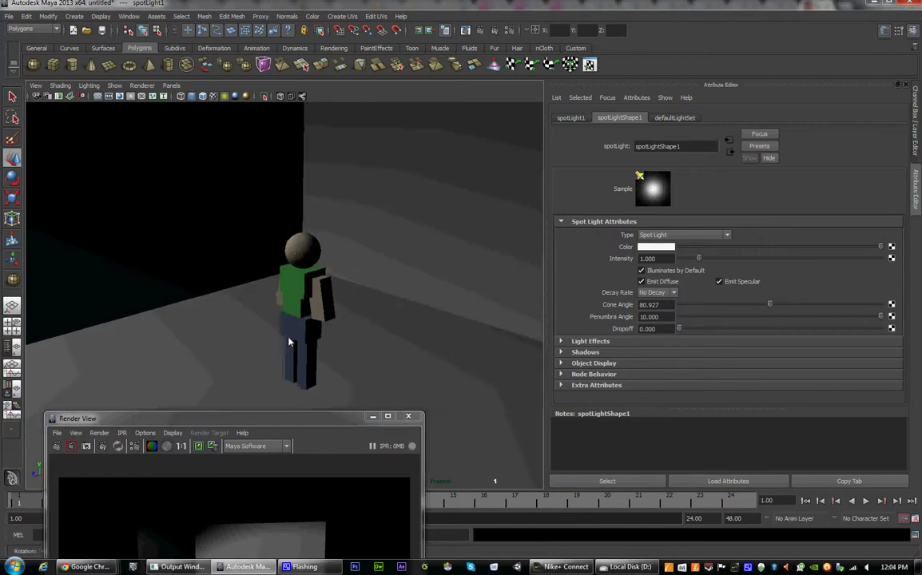
click(59, 448)
drag(124, 420, 278, 155)
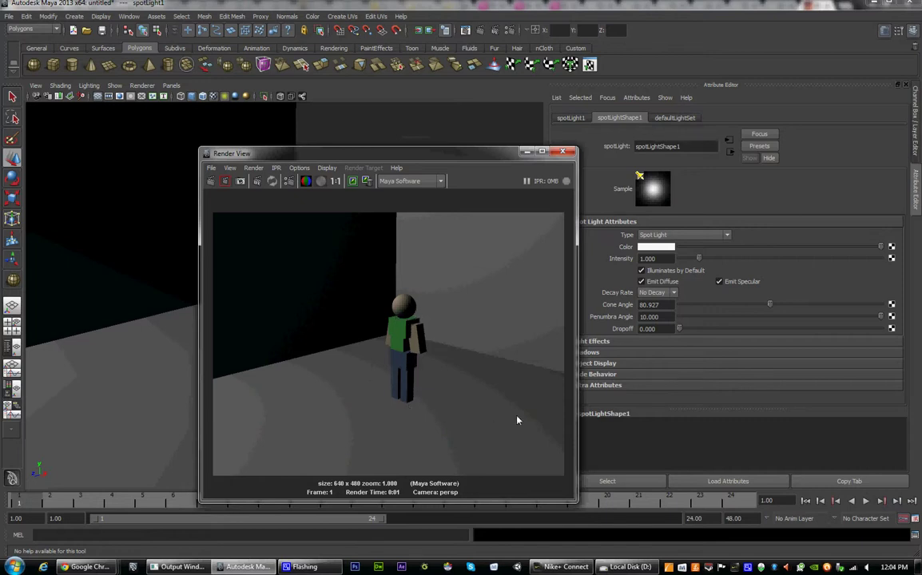
Turn on depth map shadows for the spot light and set the shadow map resolution to 1024
drag(469, 157, 284, 191)
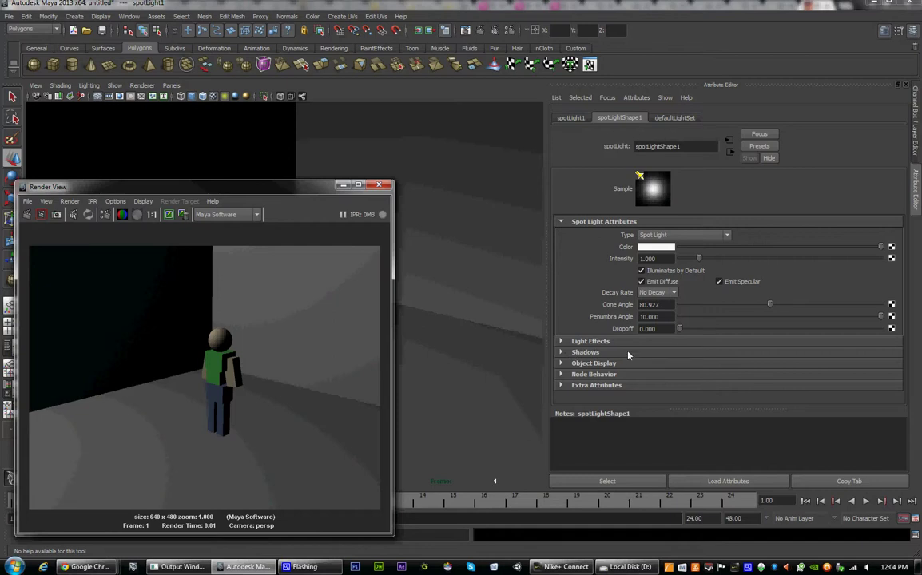
click(571, 353)
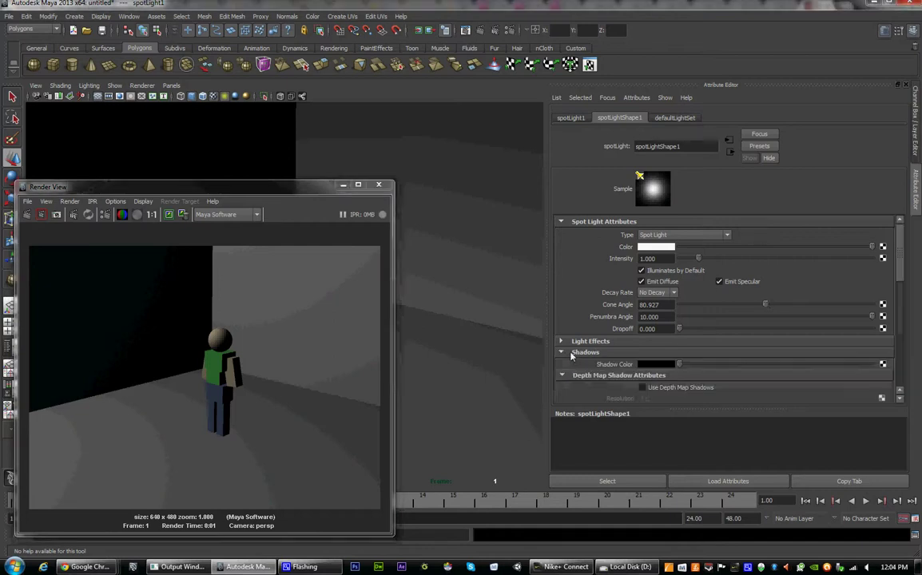
scroll(571, 354, down, 3)
scroll(638, 318, down, 2)
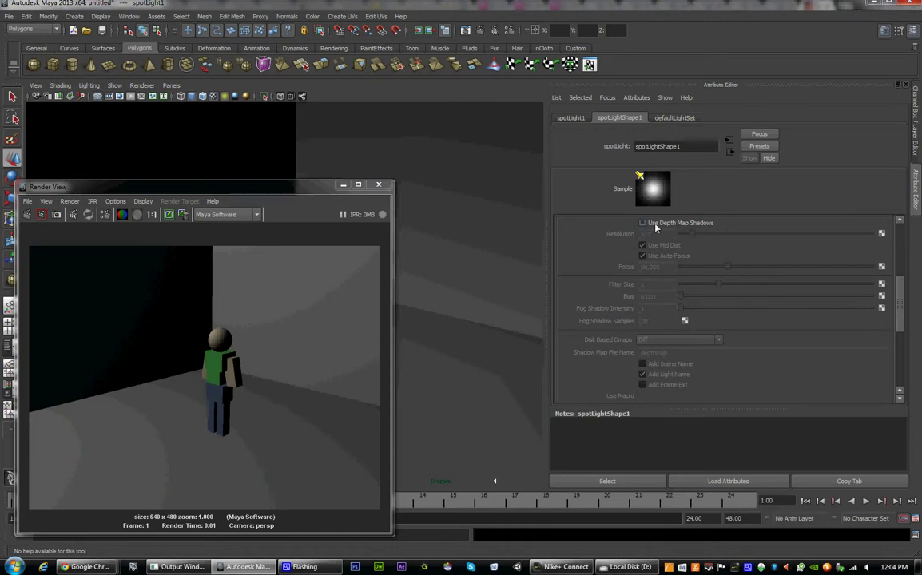
drag(665, 235, 635, 239)
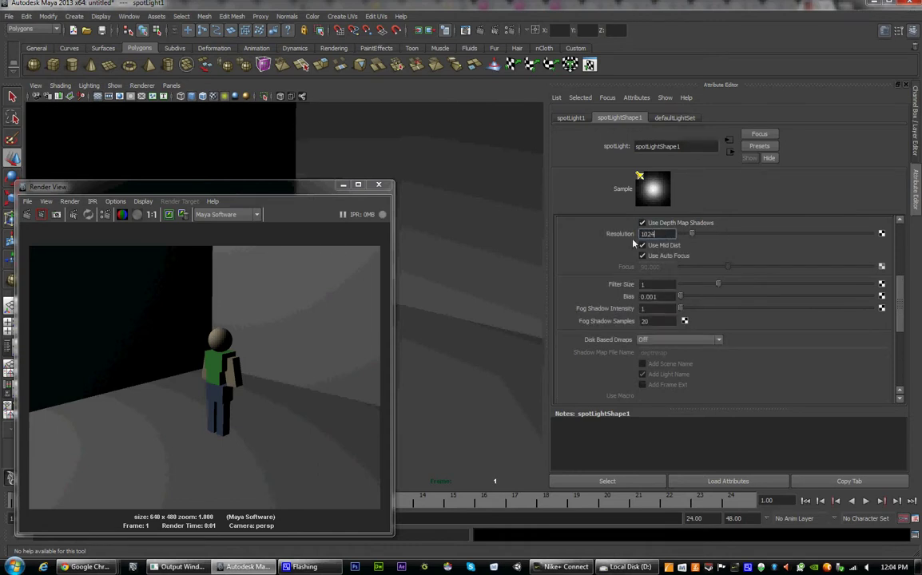
Set the filter size of the spot light's depth map shadows to 4
drag(662, 286, 610, 288)
text(4)
key(Return)
drag(660, 236, 610, 239)
click(671, 237)
drag(669, 237, 627, 238)
drag(658, 287, 609, 287)
click(665, 286)
Render the close-up of the character again with depth map shadows enabled
drag(283, 195, 386, 141)
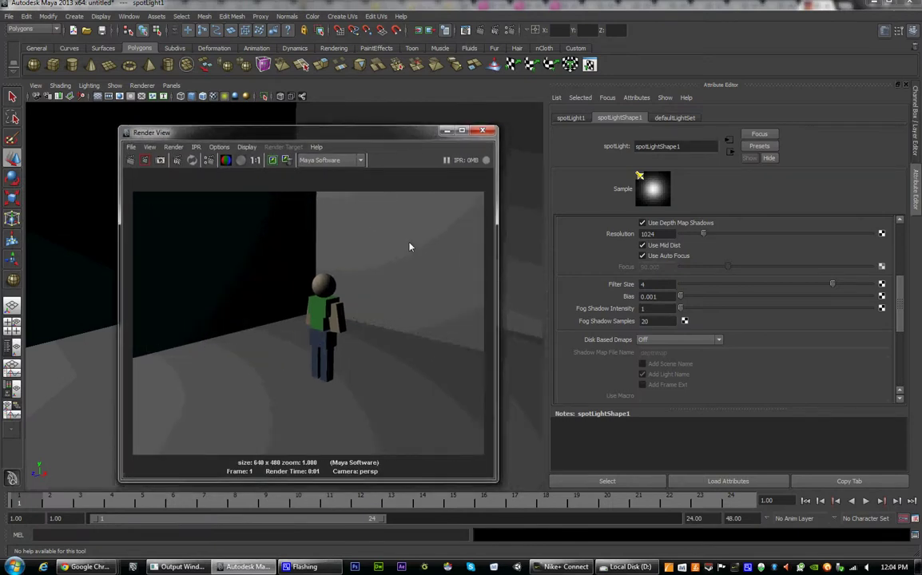
click(131, 161)
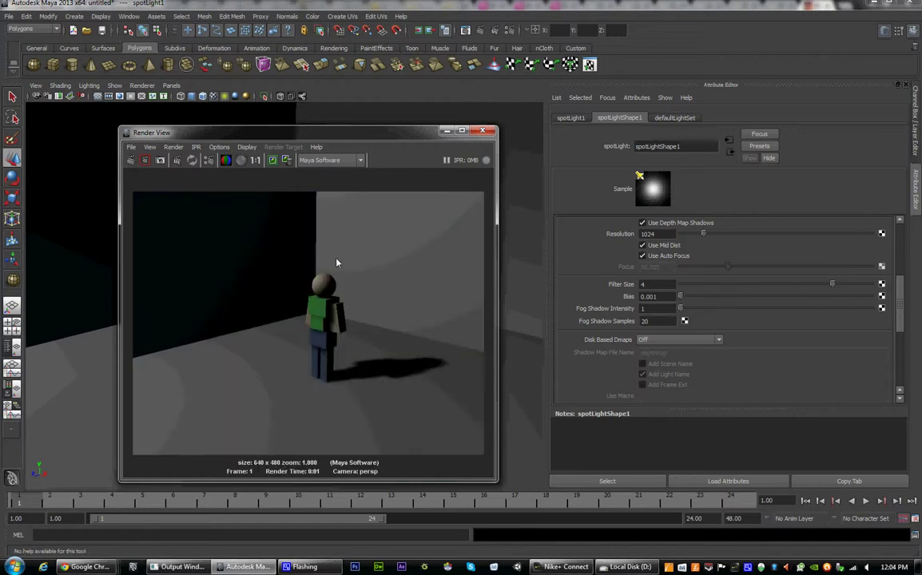
drag(364, 132, 355, 150)
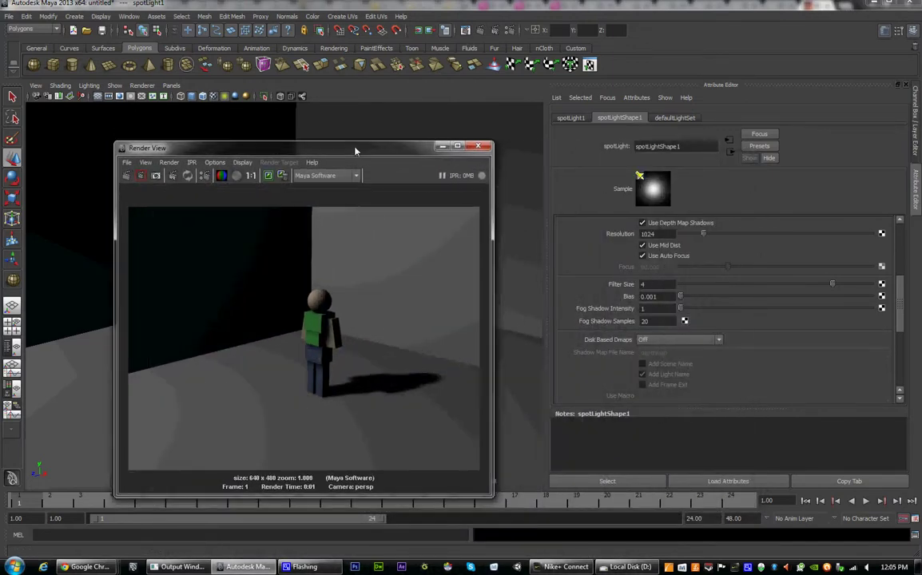